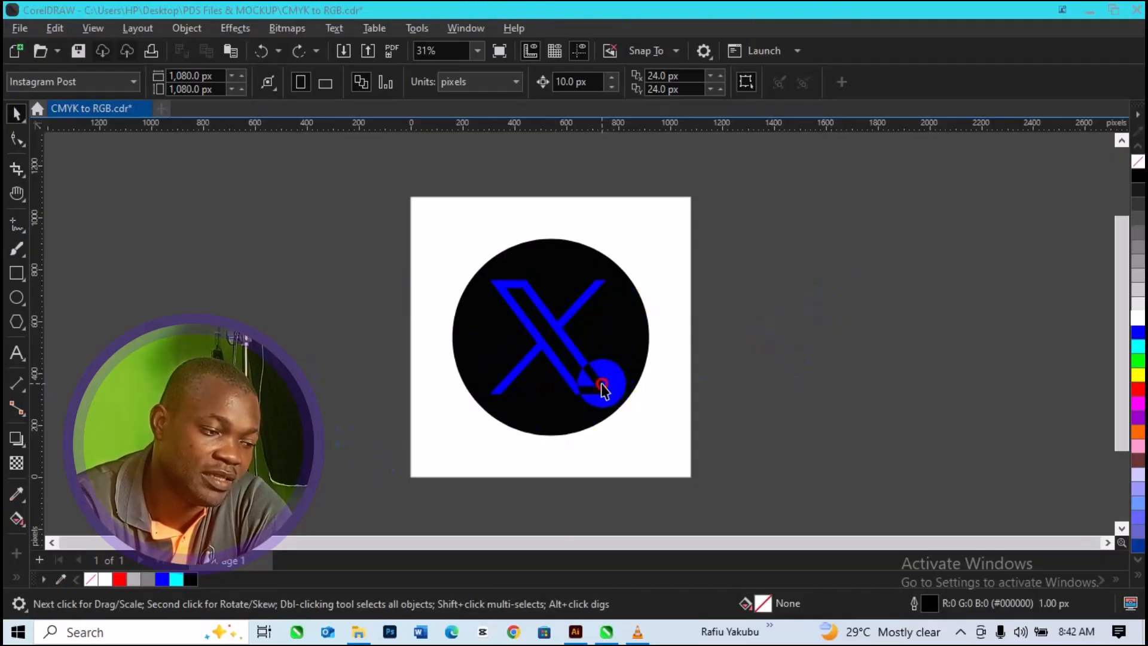
pyautogui.click(601, 383)
pyautogui.moveTo(601, 383)
pyautogui.mouseDown()
pyautogui.moveTo(632, 333)
pyautogui.moveTo(635, 352)
pyautogui.mouseUp()
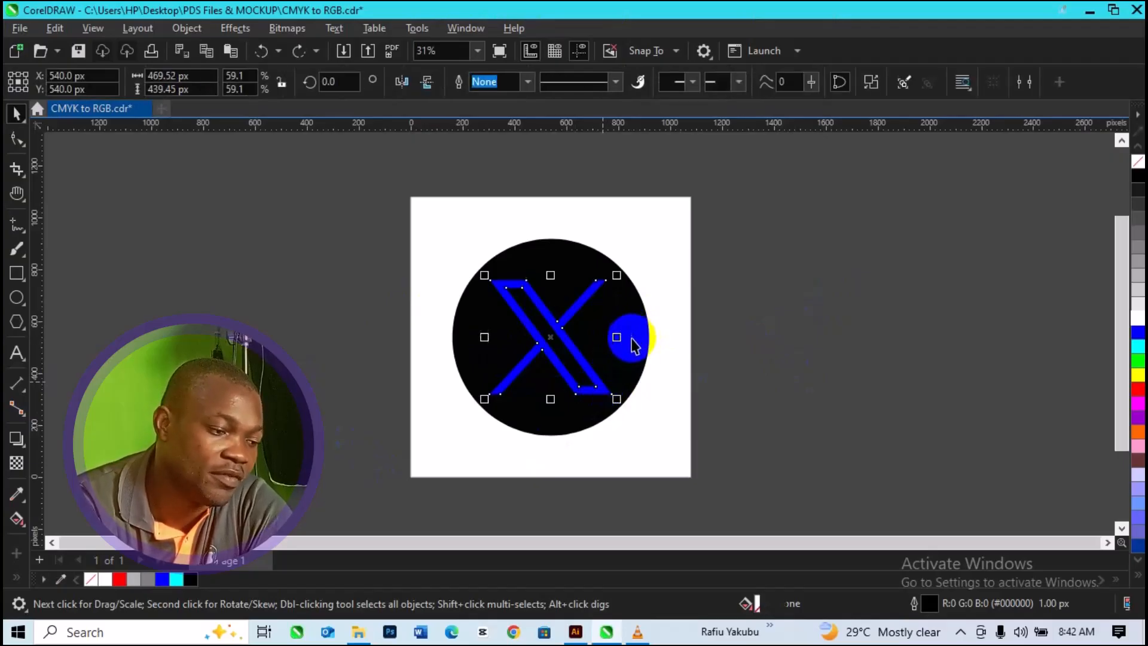
pyautogui.click(633, 344)
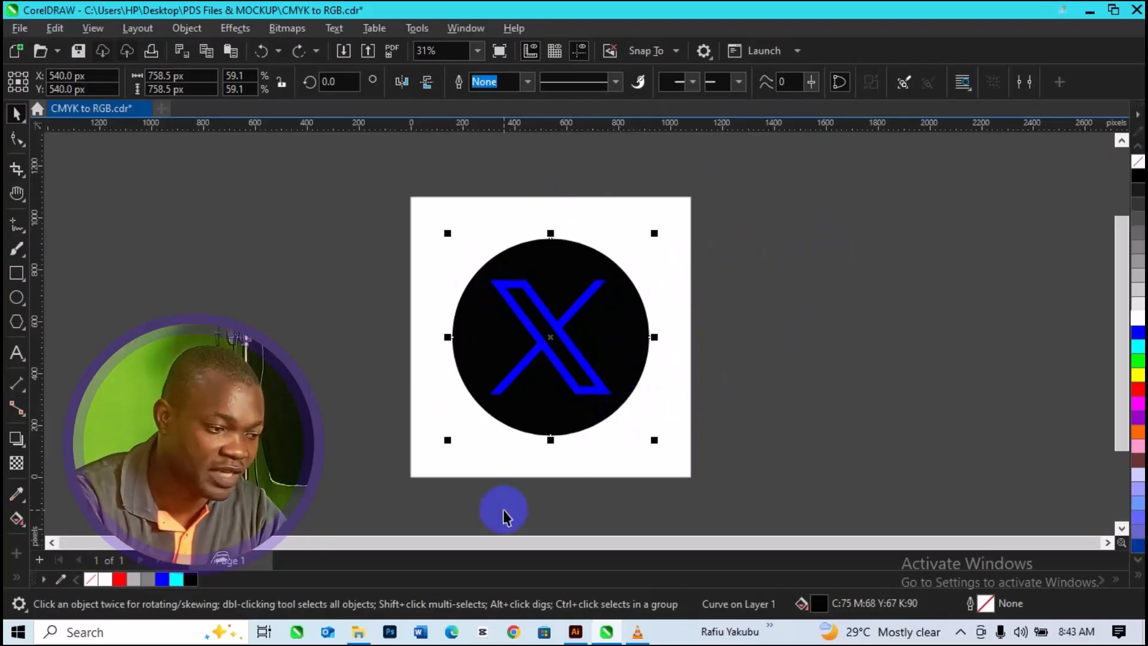
pyautogui.click(713, 333)
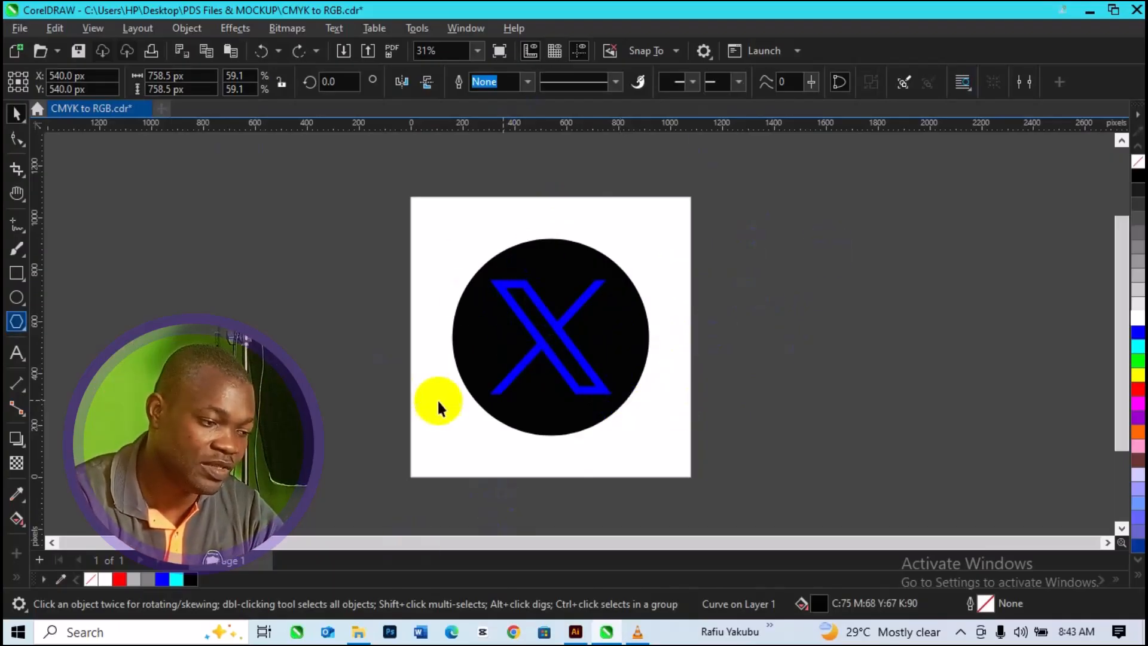
# Cut the blue X shape out of the black circle by applying Simplify to both objects
pyautogui.moveTo(533, 361); pyautogui.dragTo(541, 359)
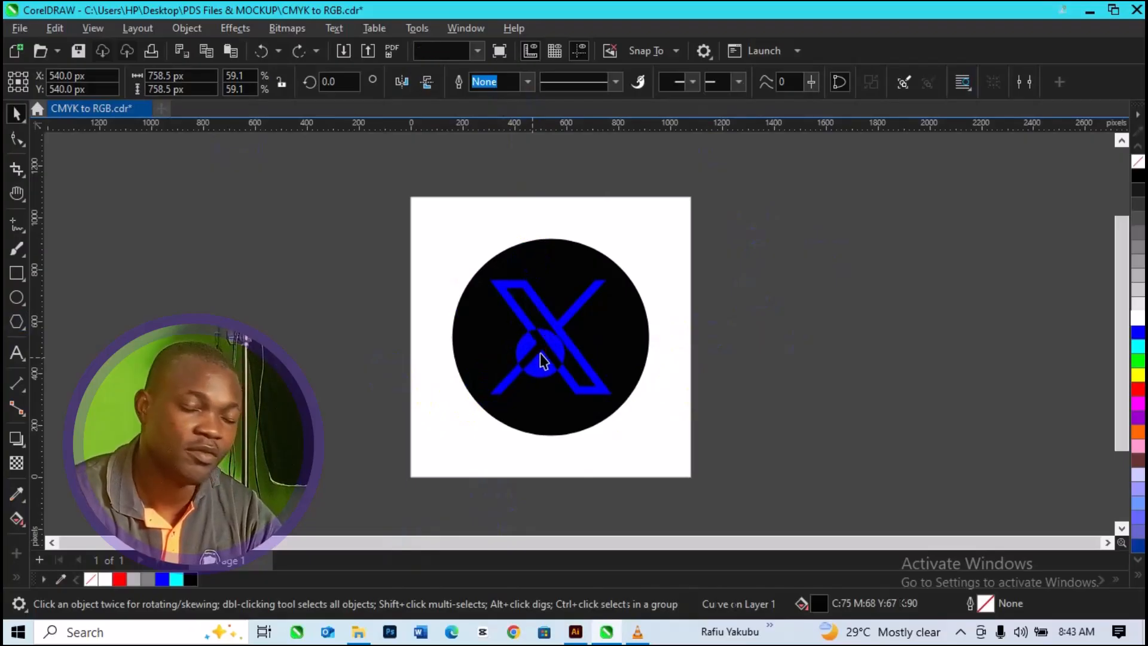
pyautogui.click(540, 354)
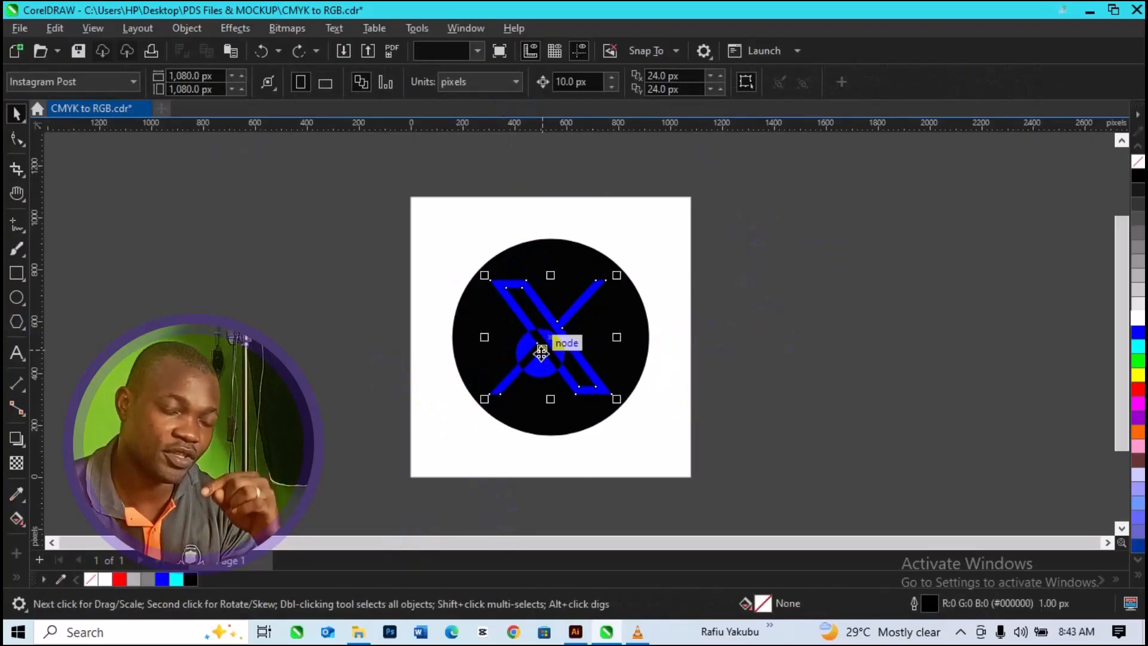
pyautogui.moveTo(541, 353)
pyautogui.mouseDown()
pyautogui.moveTo(559, 266)
pyautogui.moveTo(574, 250)
pyautogui.moveTo(551, 338)
pyautogui.mouseUp()
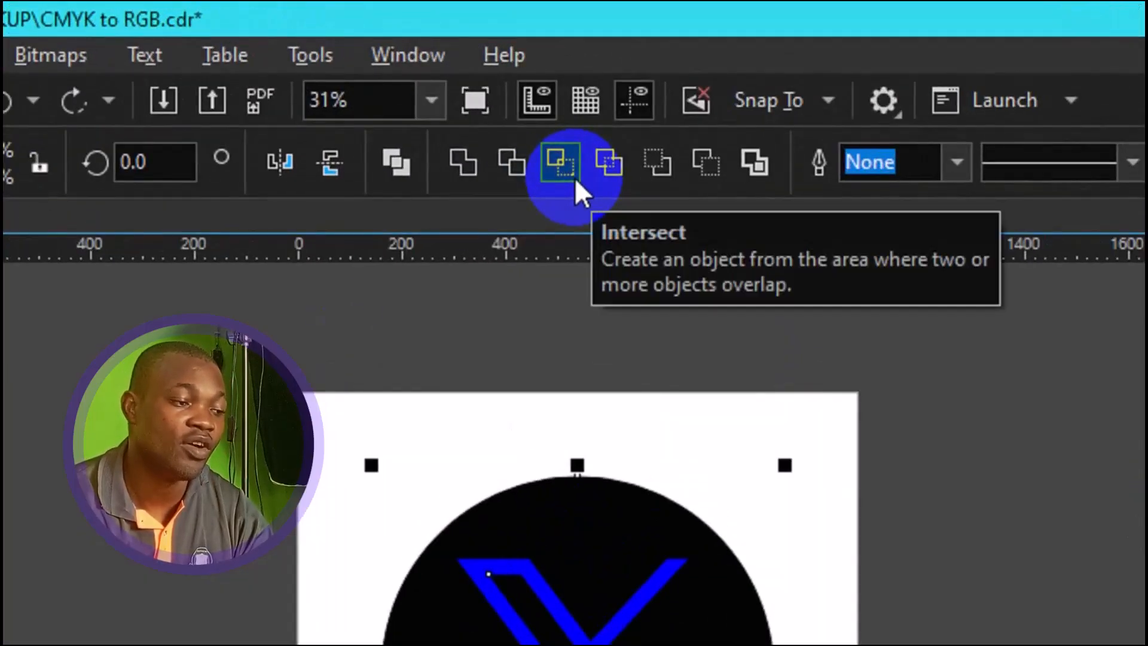
pyautogui.click(609, 182)
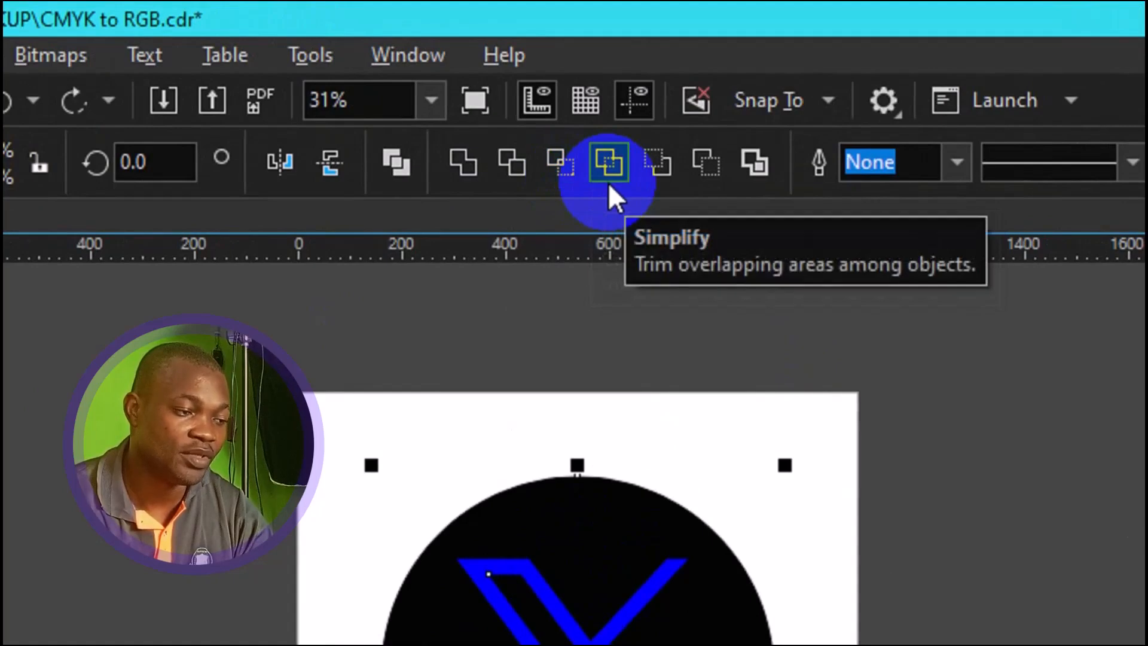
pyautogui.click(609, 182)
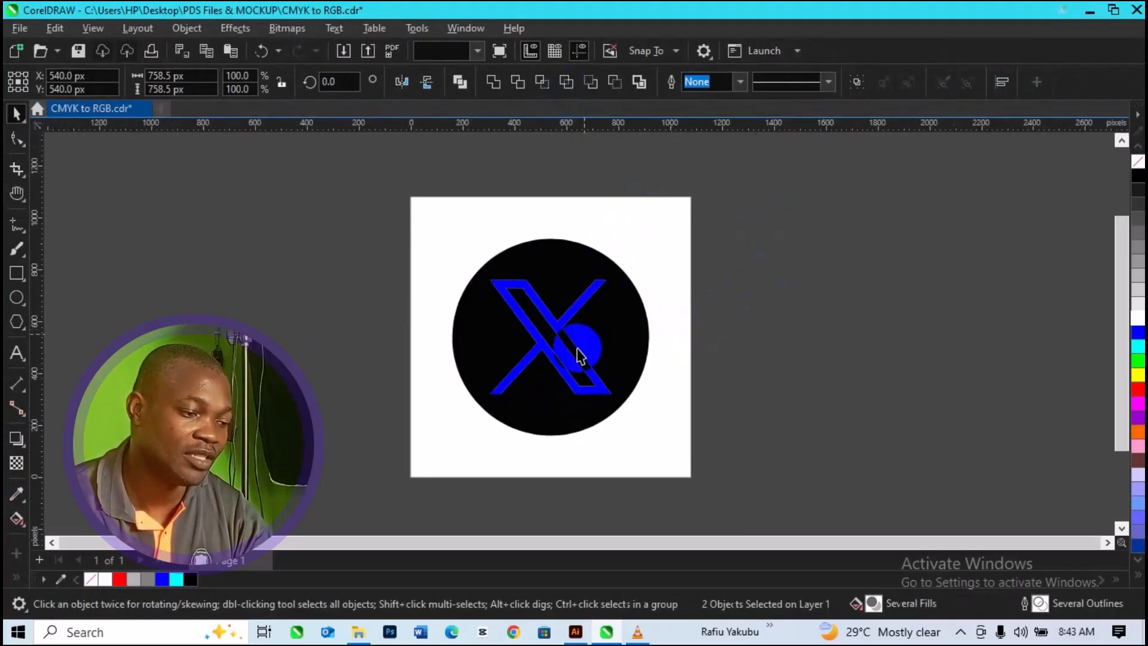
# Move the blue X out of the circle to just beyond the page's left edge
pyautogui.click(578, 348)
pyautogui.press('Delete')
pyautogui.click(382, 355)
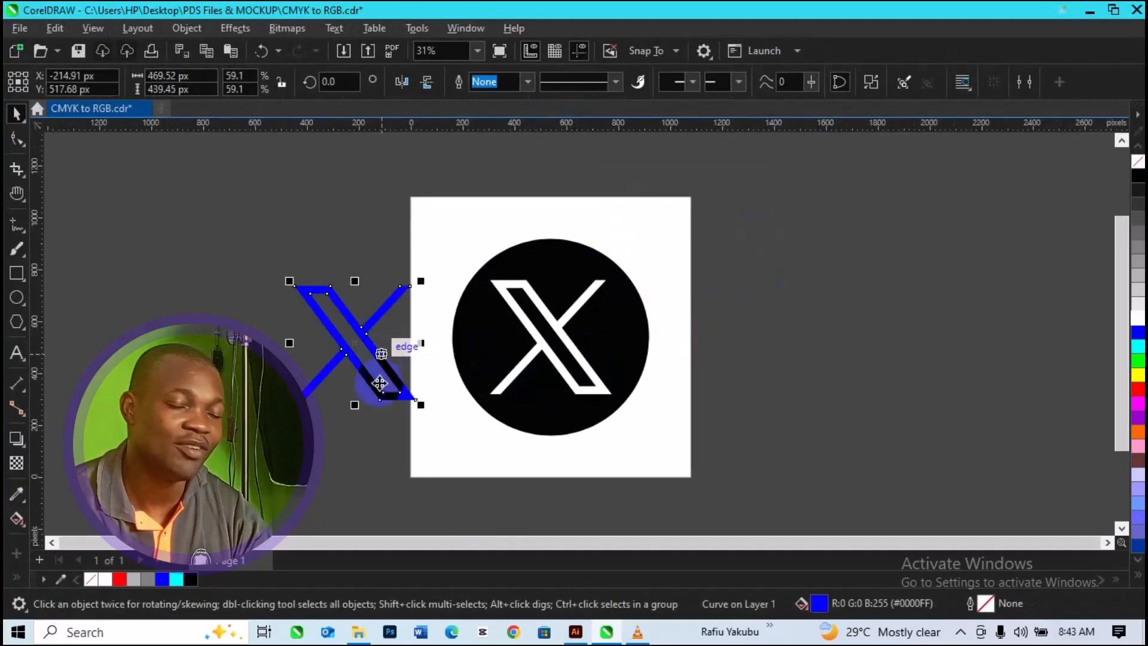
# Move the black circle with its X cutout so that it straddles the page's right edge
pyautogui.click(538, 396)
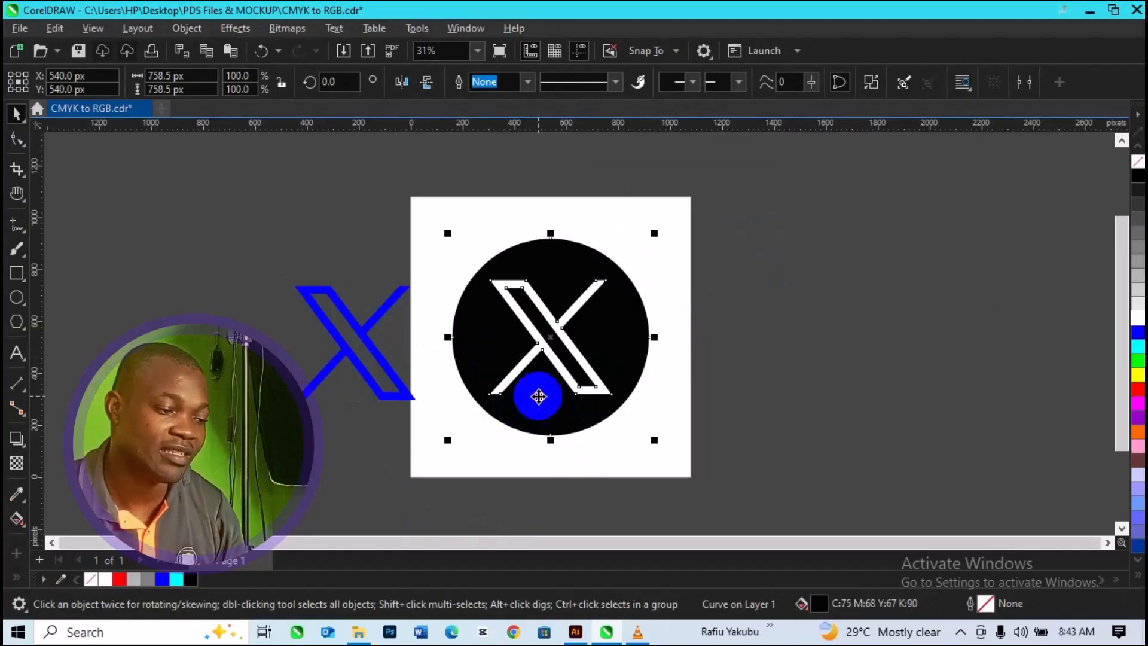
pyautogui.moveTo(564, 395); pyautogui.dragTo(663, 390)
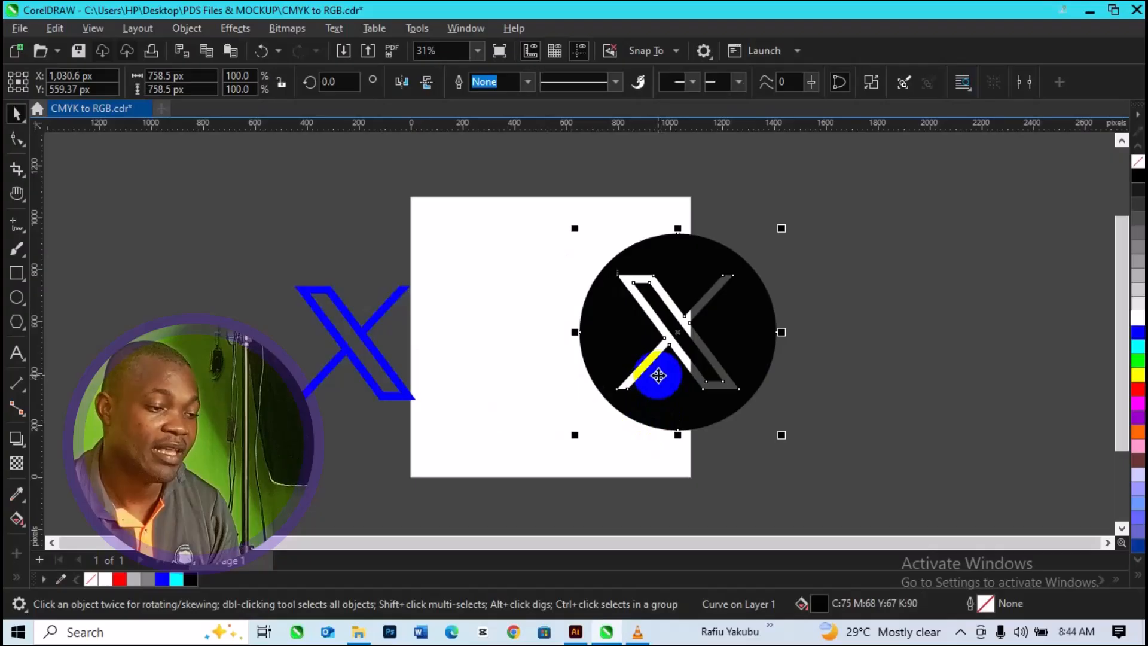
pyautogui.click(515, 347)
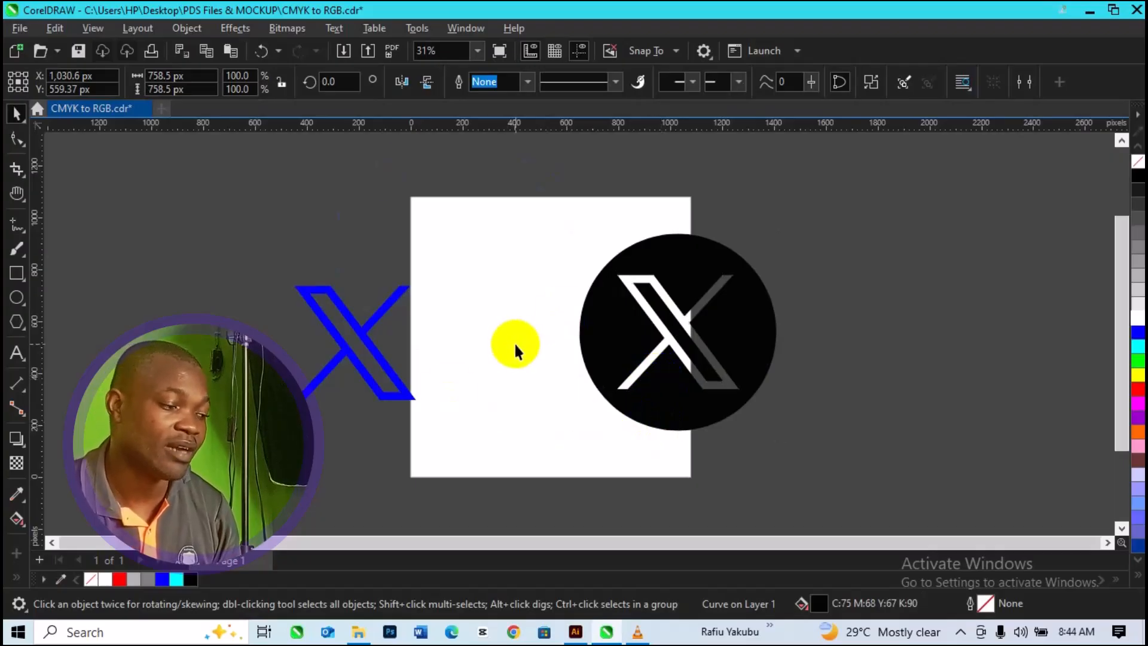
# Create a page-sized rectangle behind the circle and fill it with green, leaving the document defaults as they are
pyautogui.click(17, 273)
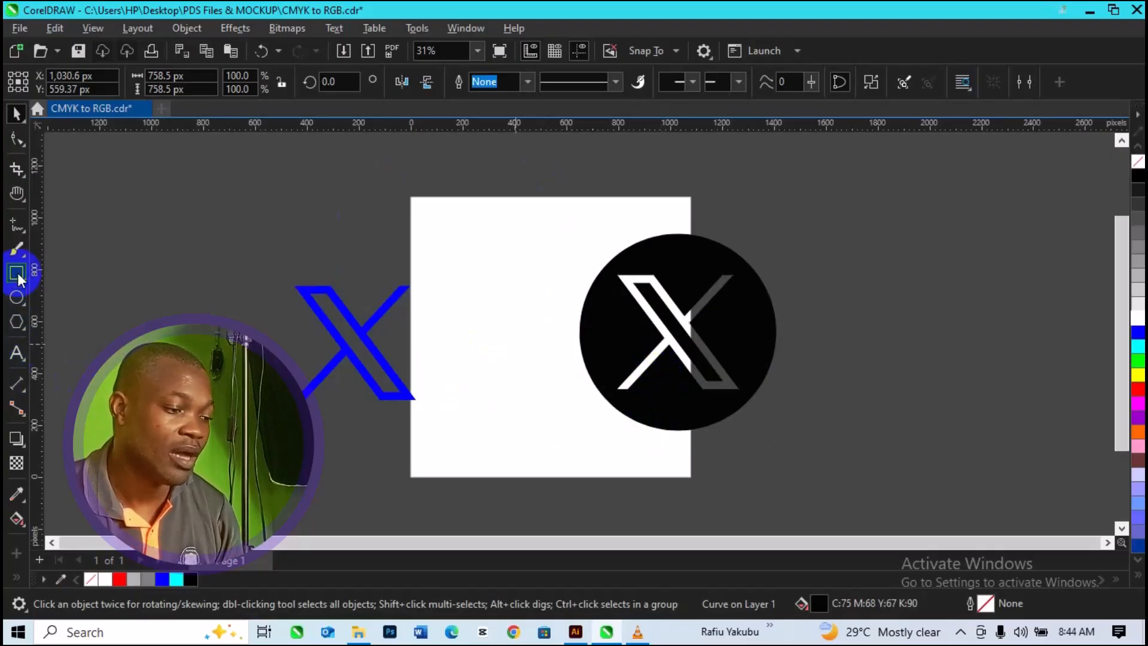
pyautogui.doubleClick(16, 275)
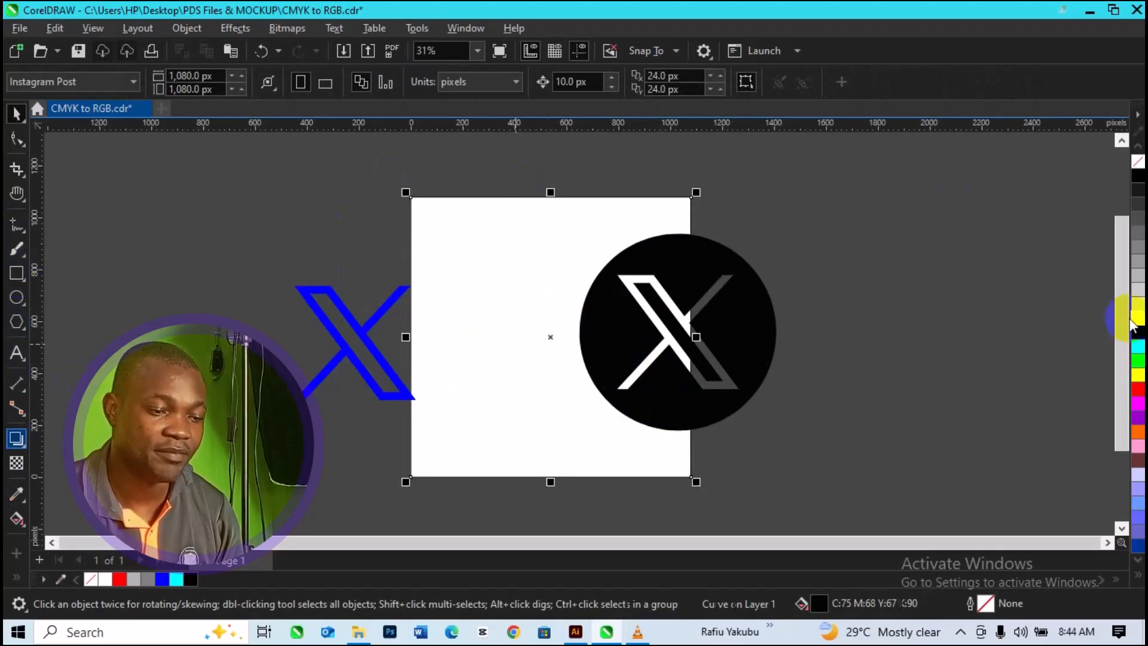
pyautogui.click(1144, 359)
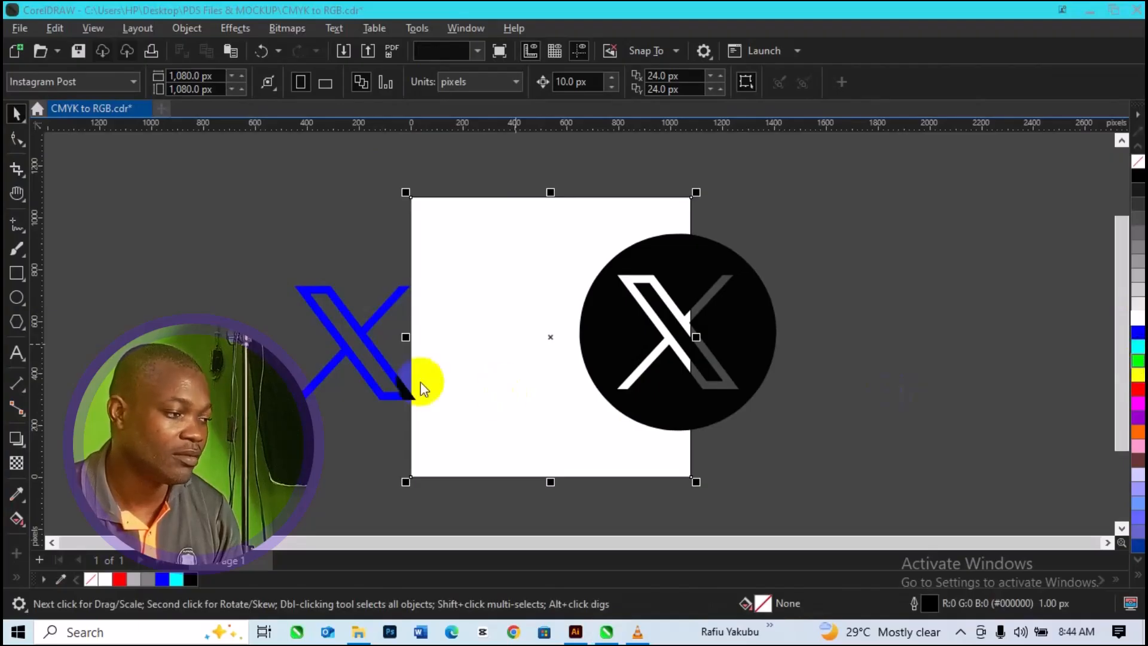
pyautogui.click(9, 122)
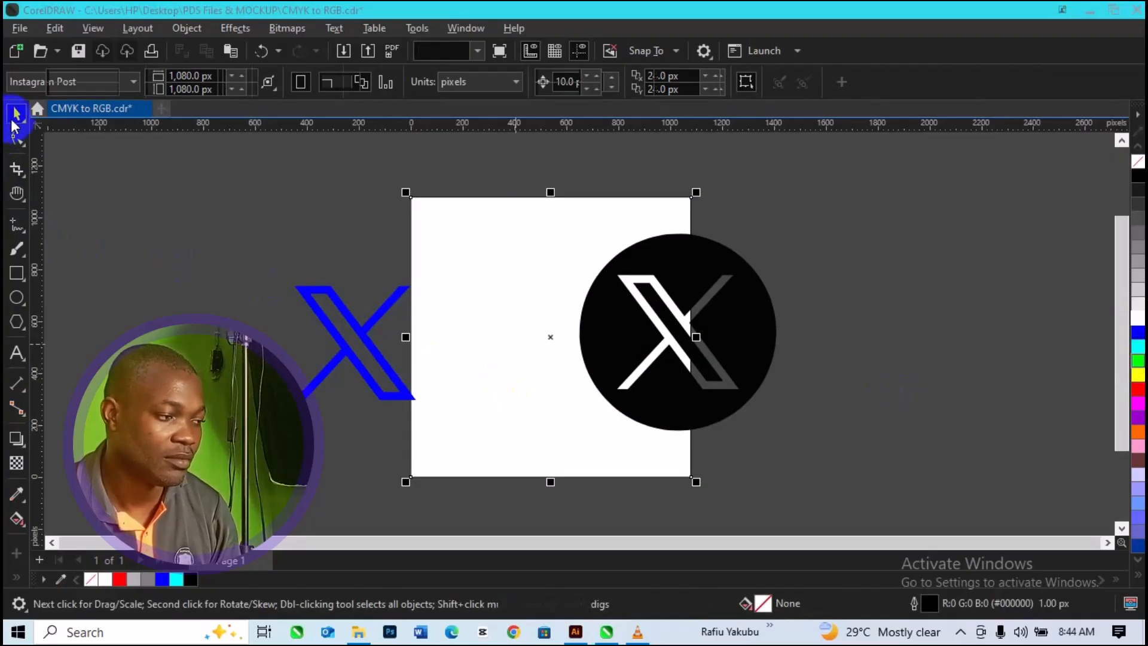
pyautogui.press('space')
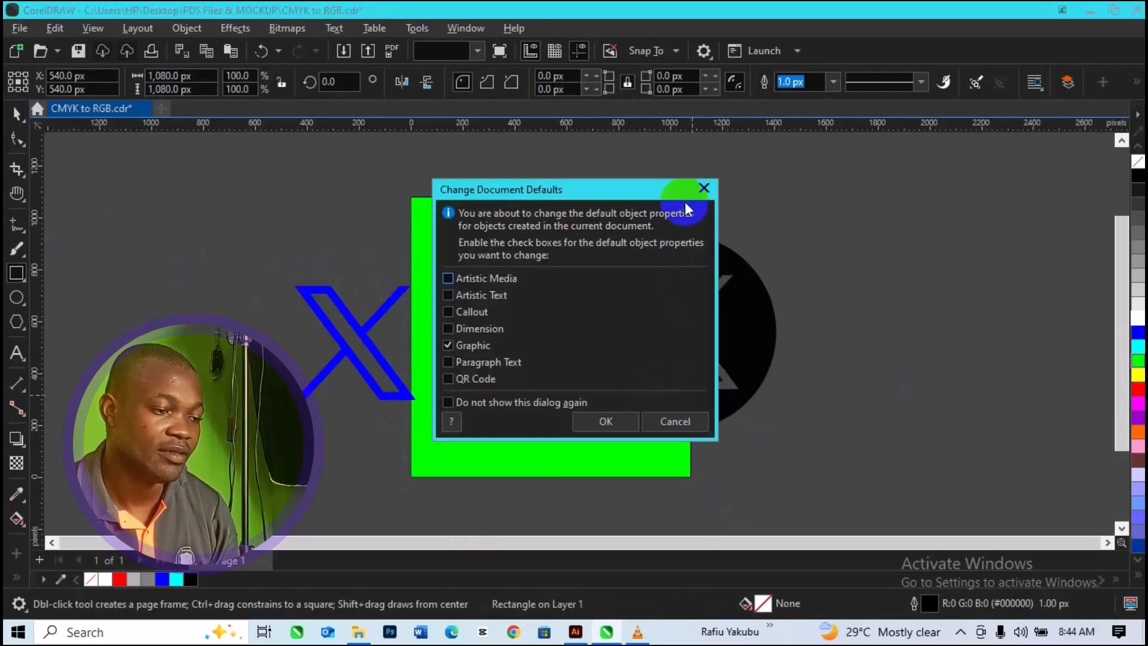
pyautogui.click(698, 192)
# Shift the black circle across the green background's right edge to centre it at about X 963 px, Y 568 px
pyautogui.press('space')
pyautogui.click(643, 407)
pyautogui.moveTo(644, 408); pyautogui.dragTo(740, 391)
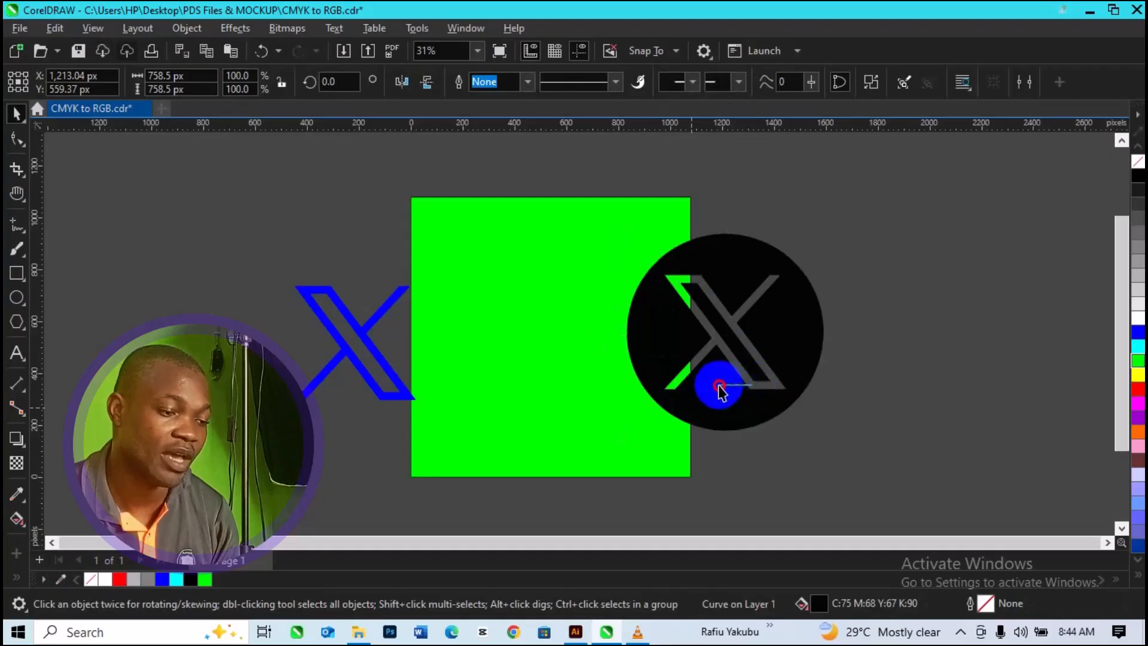
pyautogui.moveTo(755, 379); pyautogui.dragTo(700, 376)
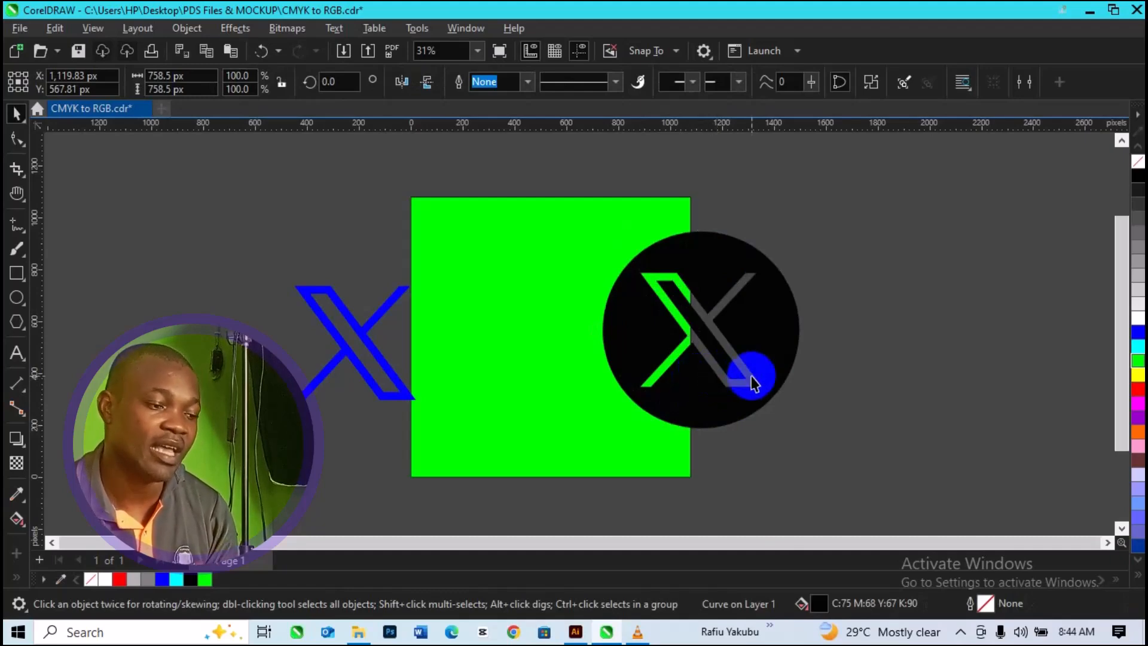
pyautogui.moveTo(751, 375); pyautogui.dragTo(710, 359)
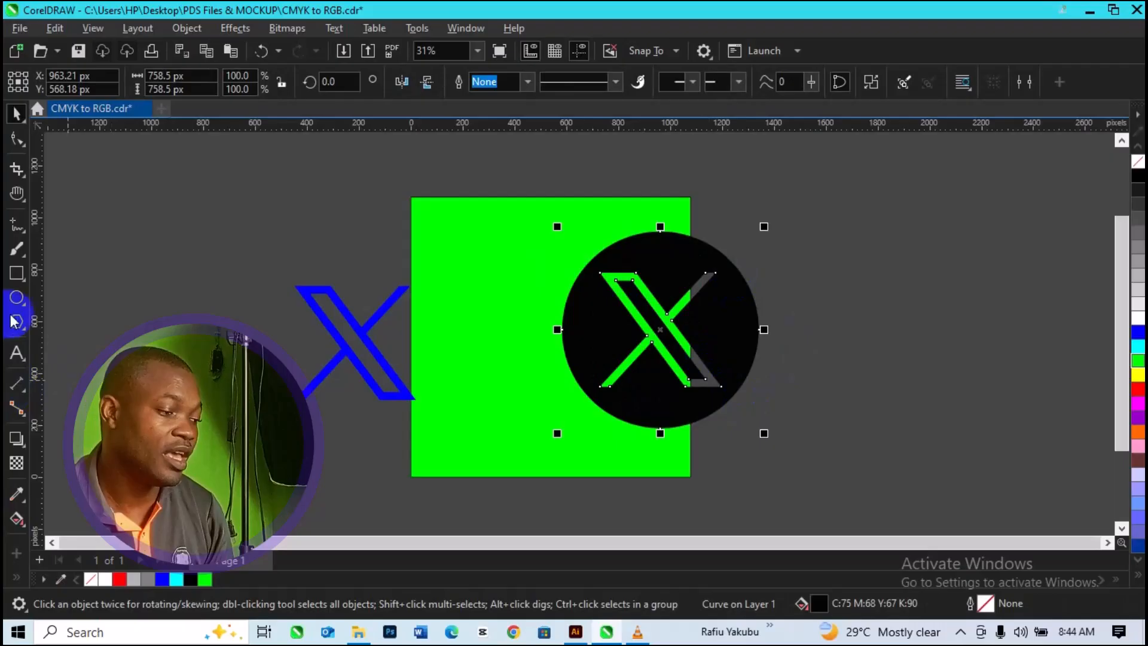
# Add the artistic text "TEXT" left of the page and enlarge it to about 311 pt
pyautogui.click(15, 354)
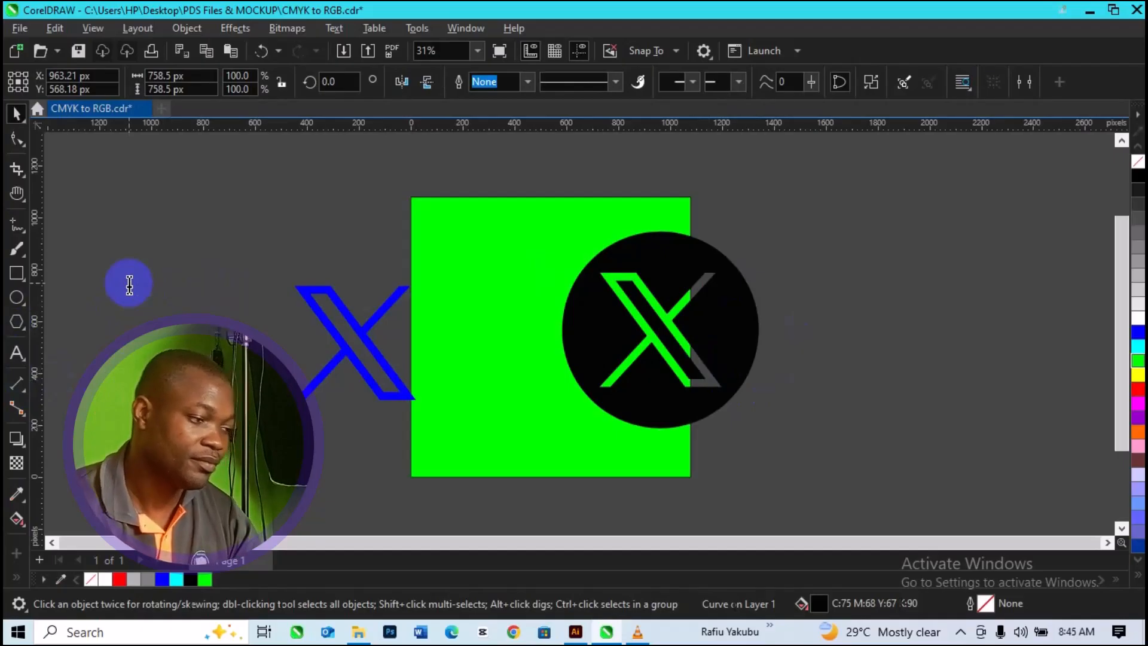
pyautogui.click(129, 285)
pyautogui.write('TEXT')
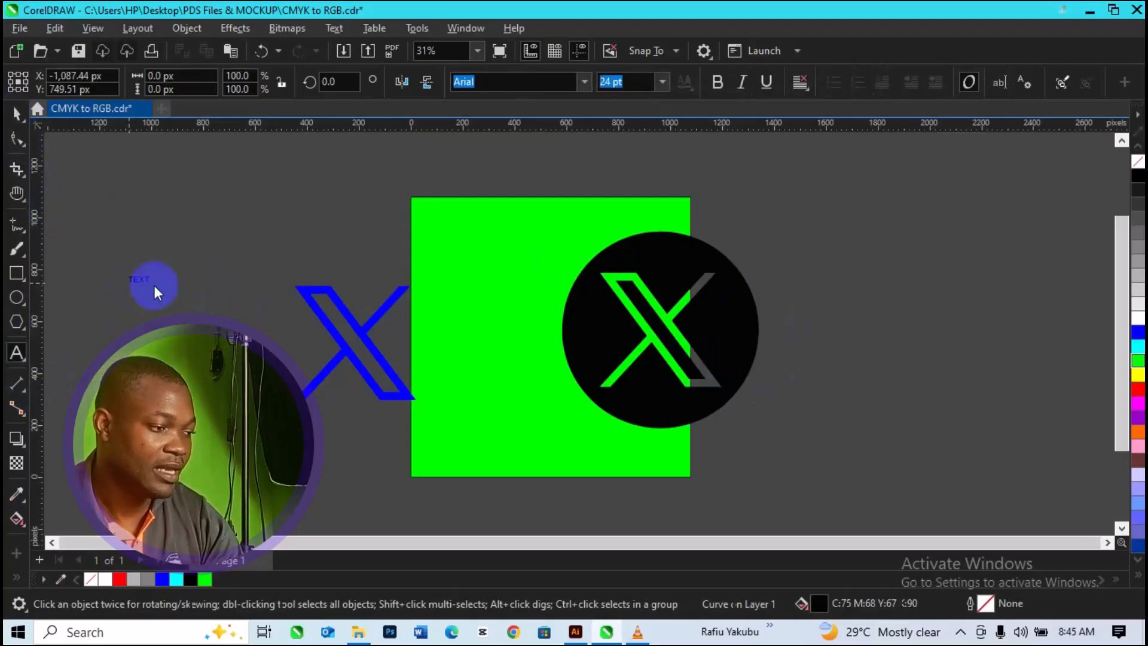
pyautogui.click(153, 285)
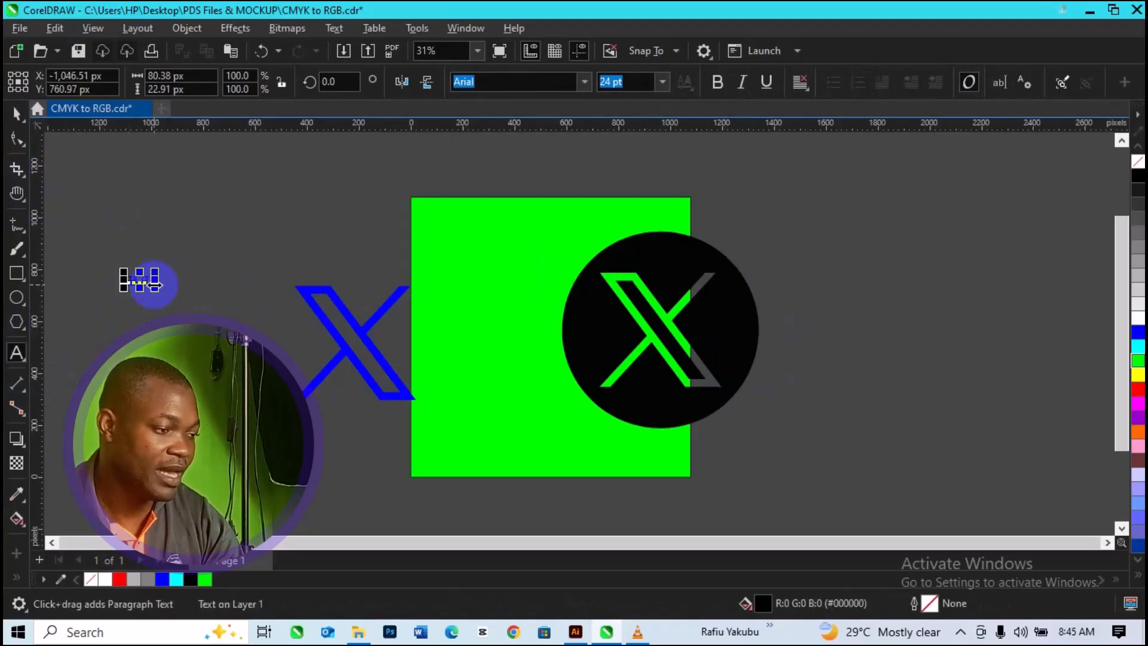
pyautogui.moveTo(154, 289); pyautogui.dragTo(279, 324)
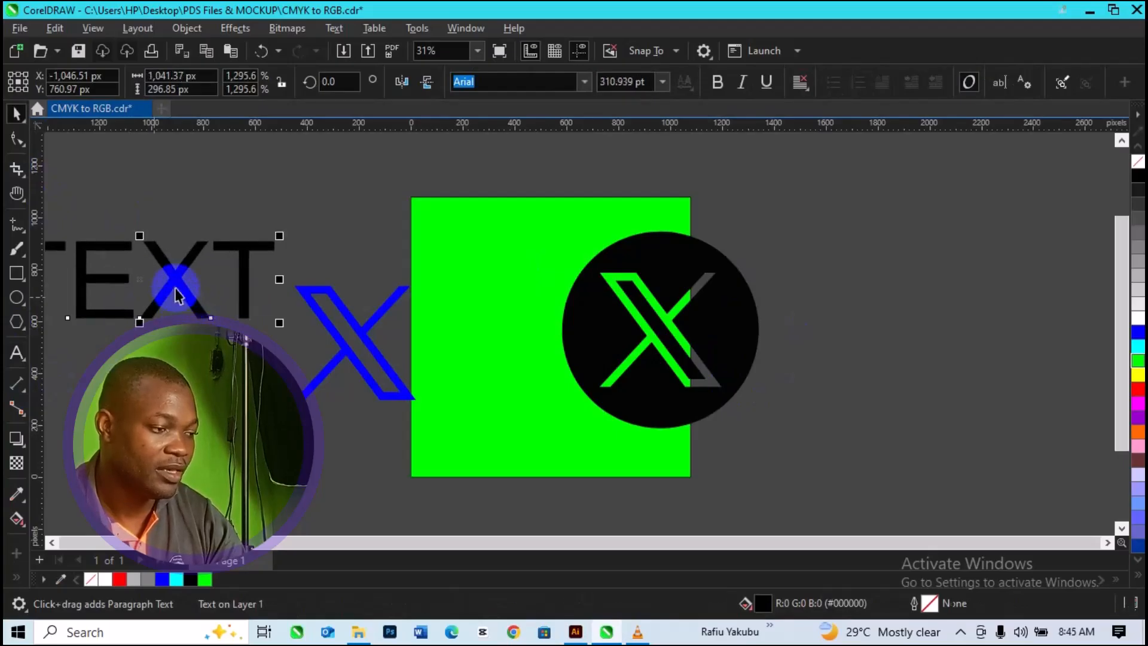
# Make the text bold and move it so that it overlaps the left part of the green page
pyautogui.moveTo(177, 282); pyautogui.dragTo(267, 275)
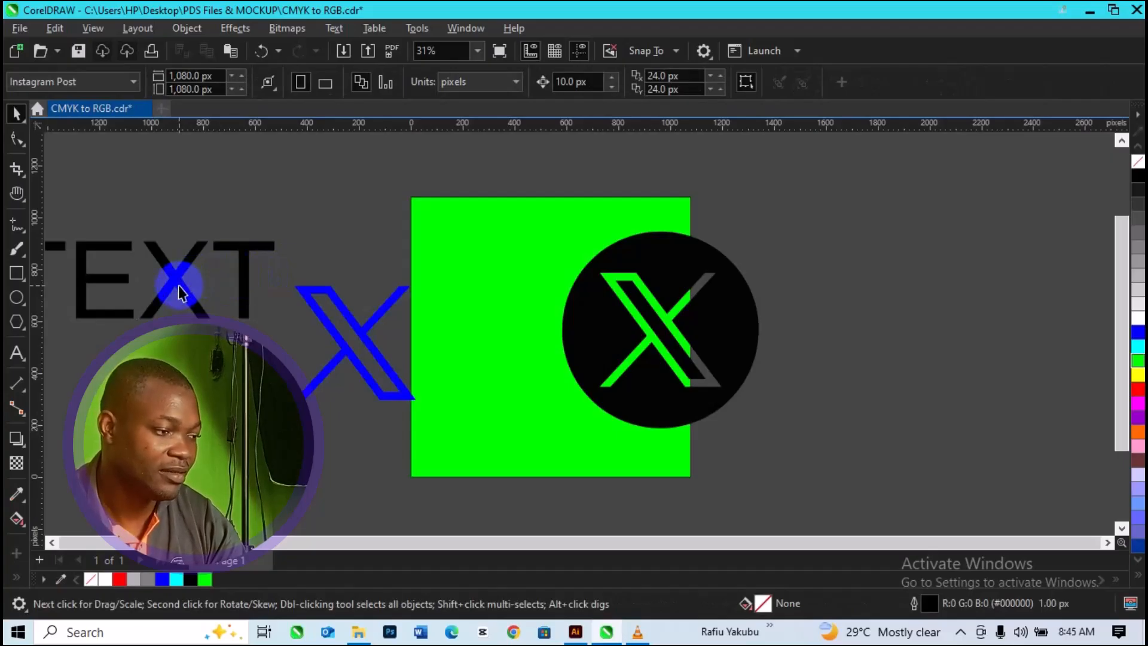
pyautogui.click(179, 286)
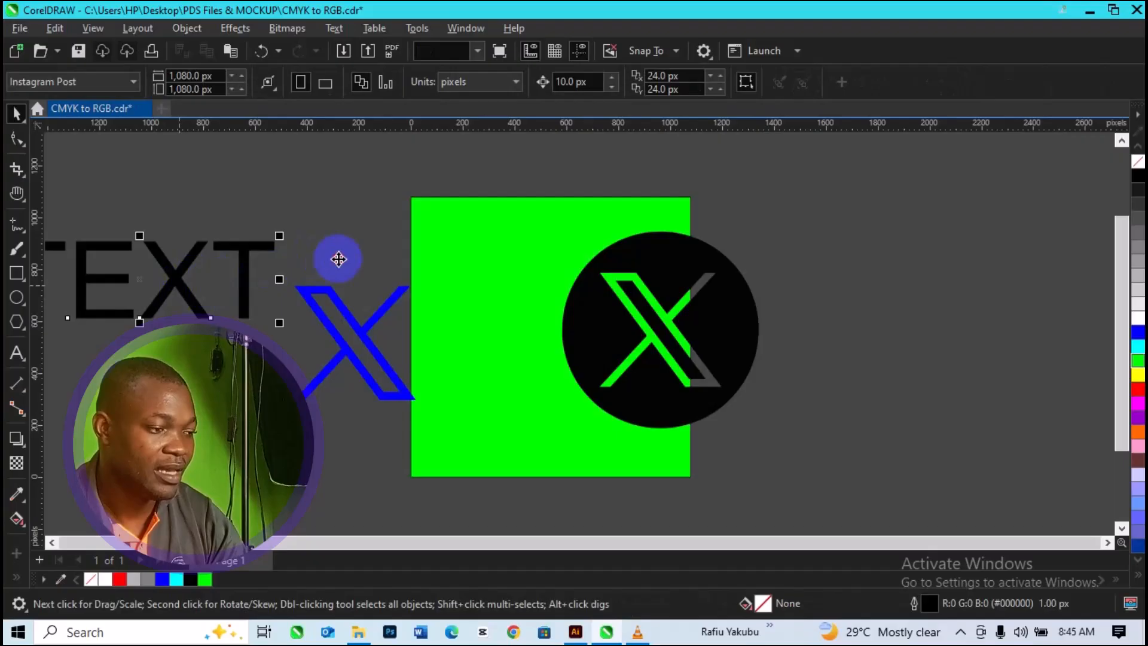
pyautogui.moveTo(339, 259); pyautogui.dragTo(339, 259)
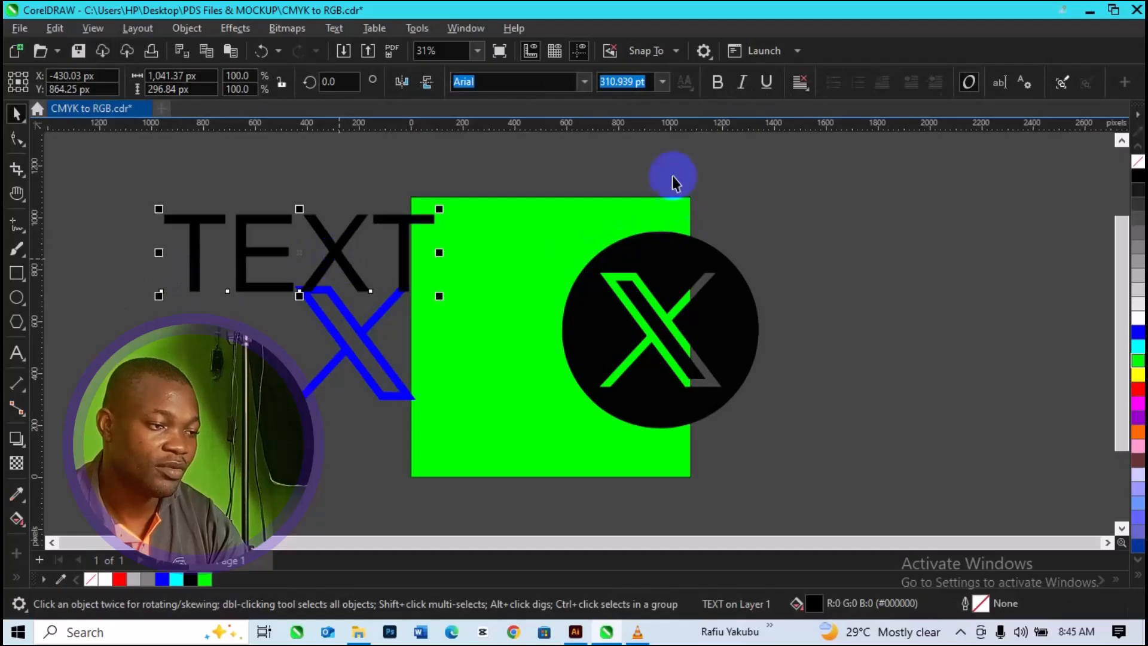
pyautogui.click(715, 83)
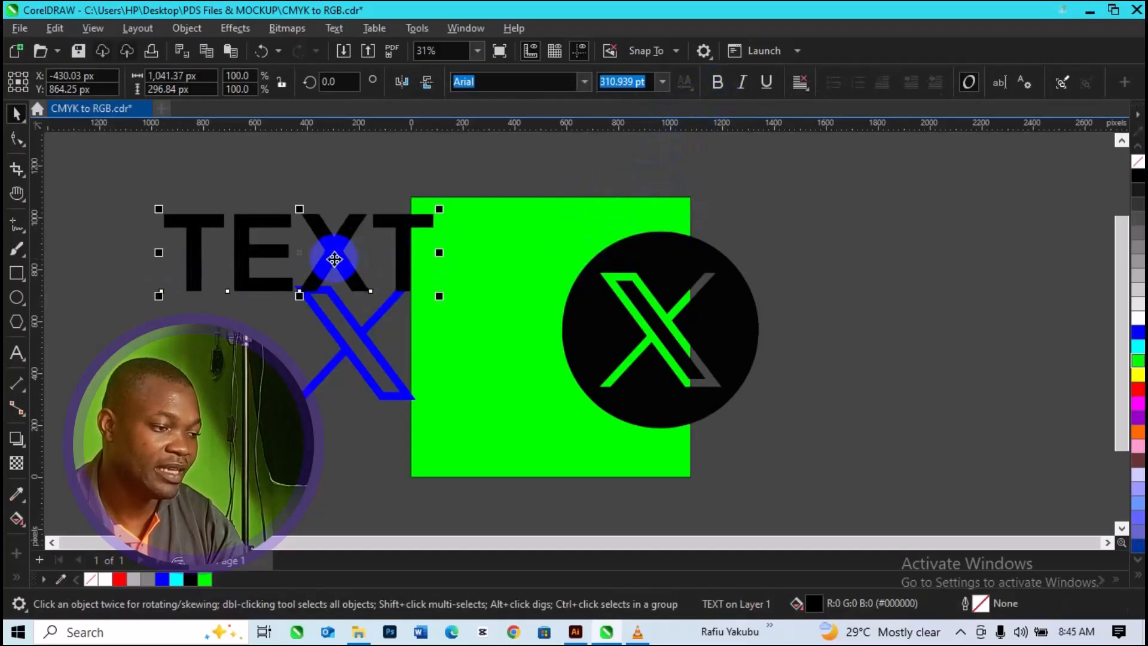
pyautogui.moveTo(334, 258); pyautogui.dragTo(463, 386)
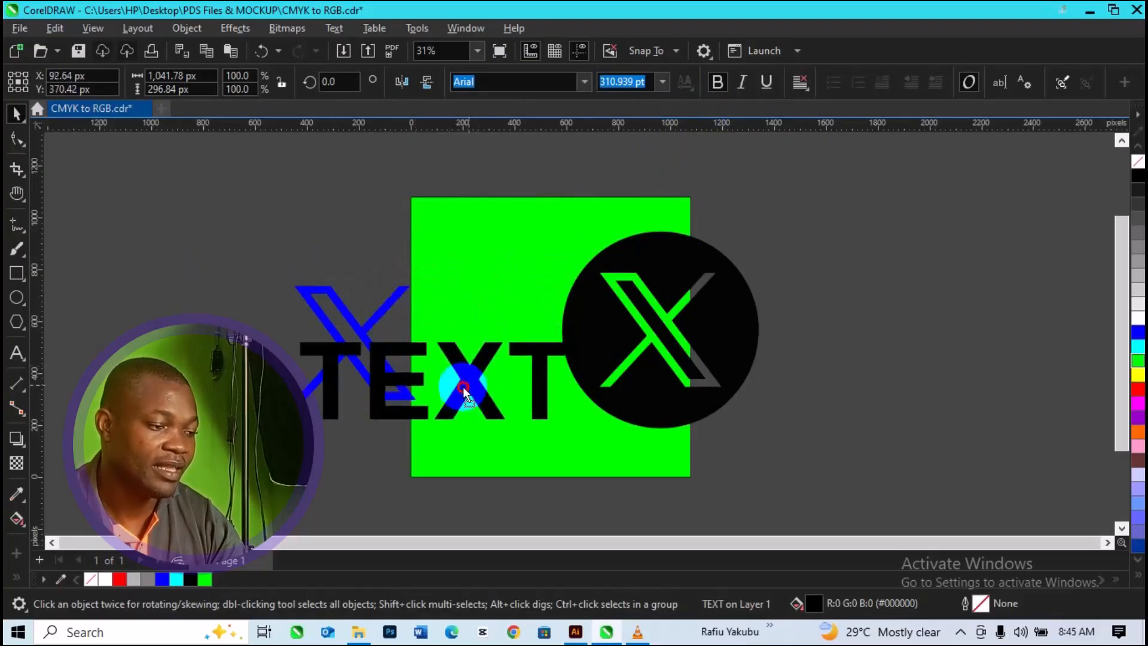
# Delete the leftover blue X and centre the text on the page
pyautogui.click(368, 335)
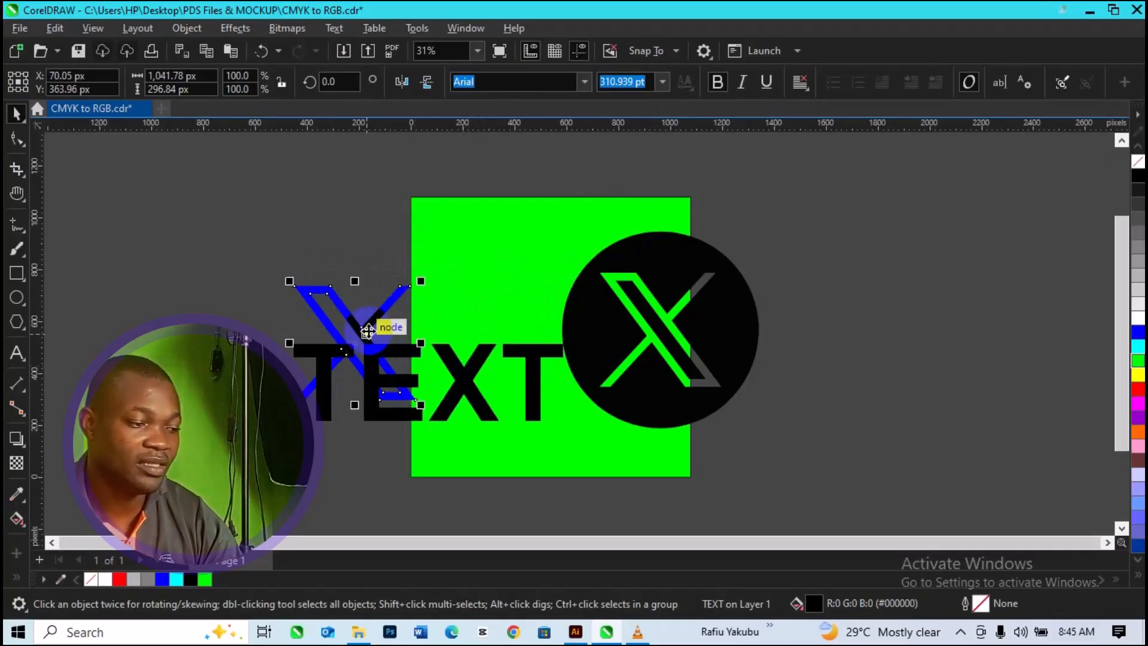
pyautogui.press('Delete')
pyautogui.click(469, 389)
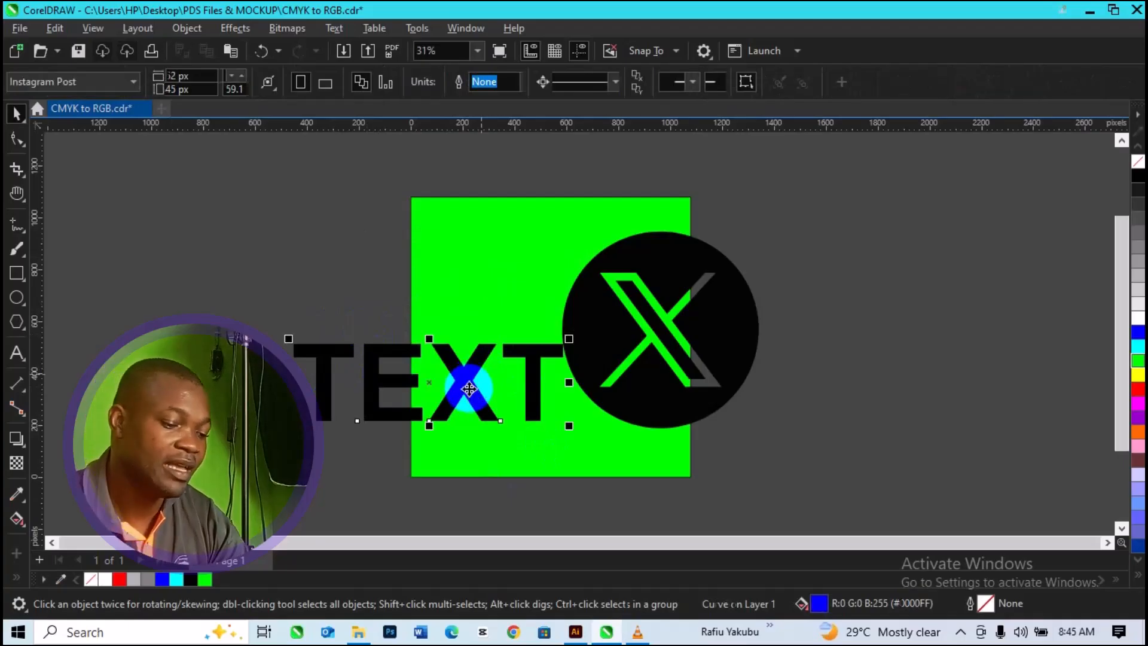
pyautogui.press('p')
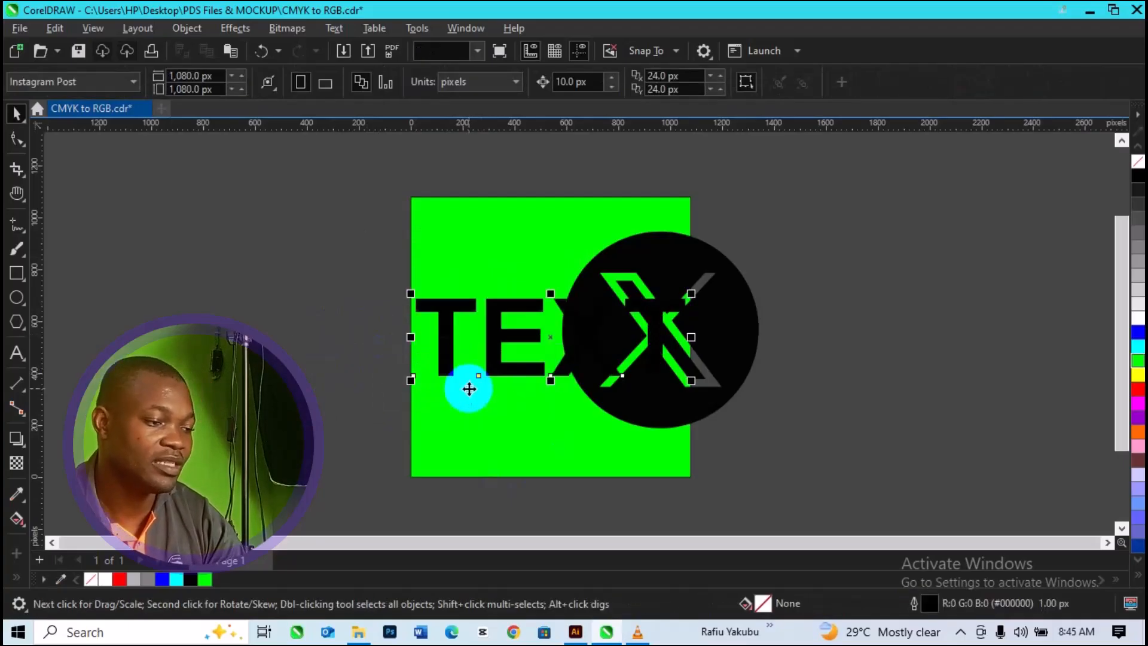
# Set the text's font size to 250 pt
pyautogui.click(619, 84)
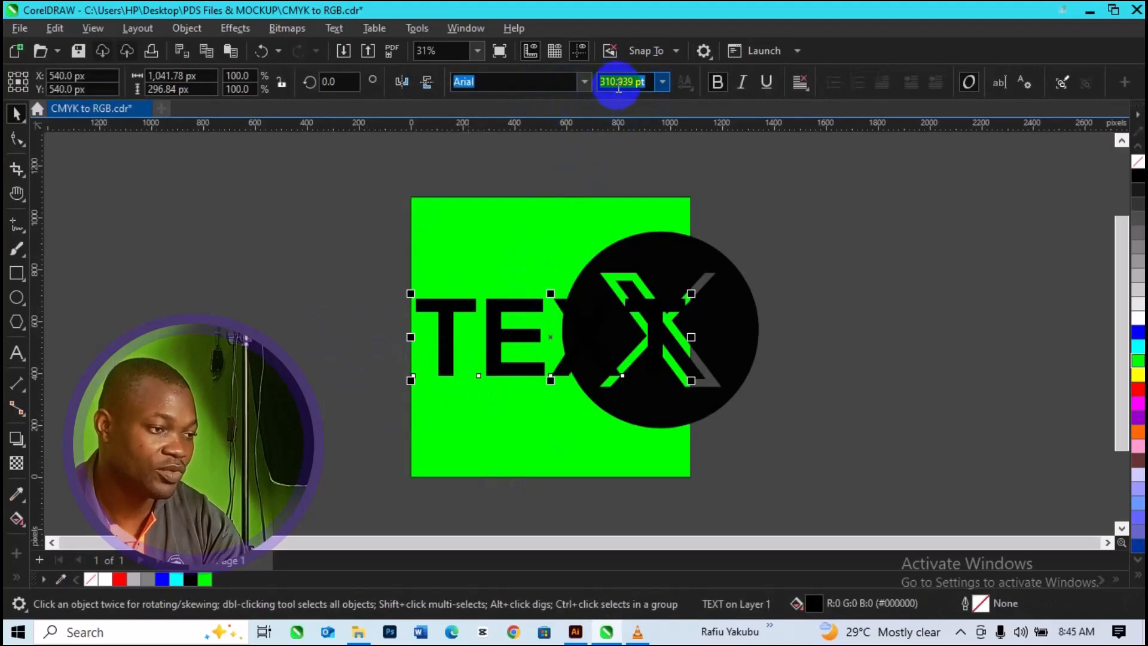
pyautogui.click(623, 84)
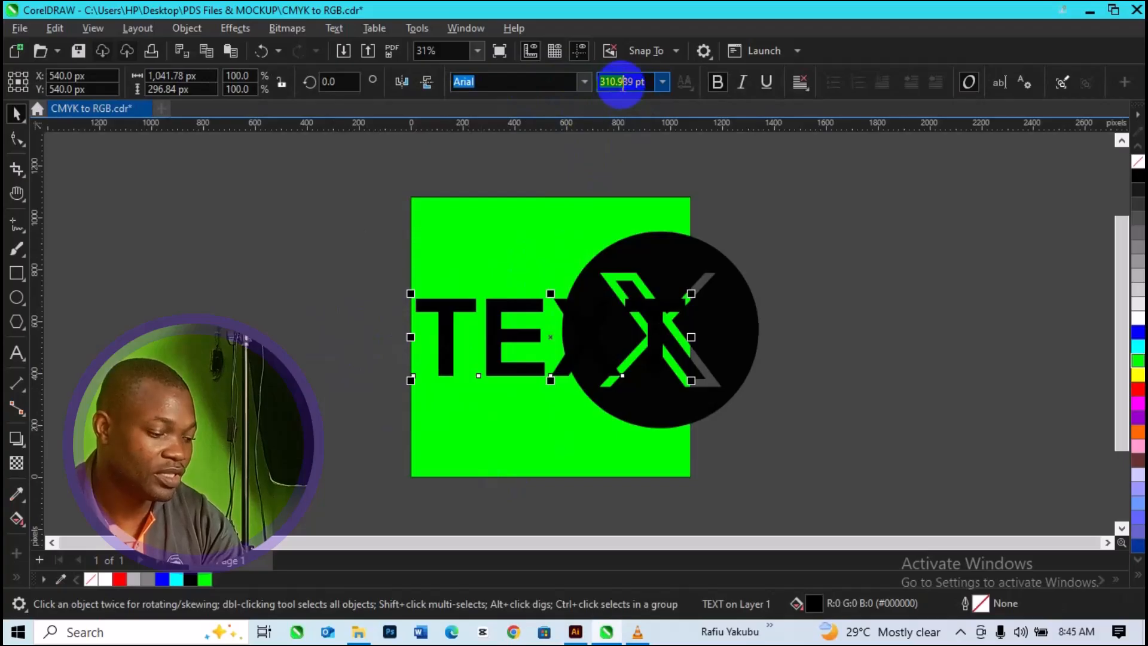
pyautogui.write('250')
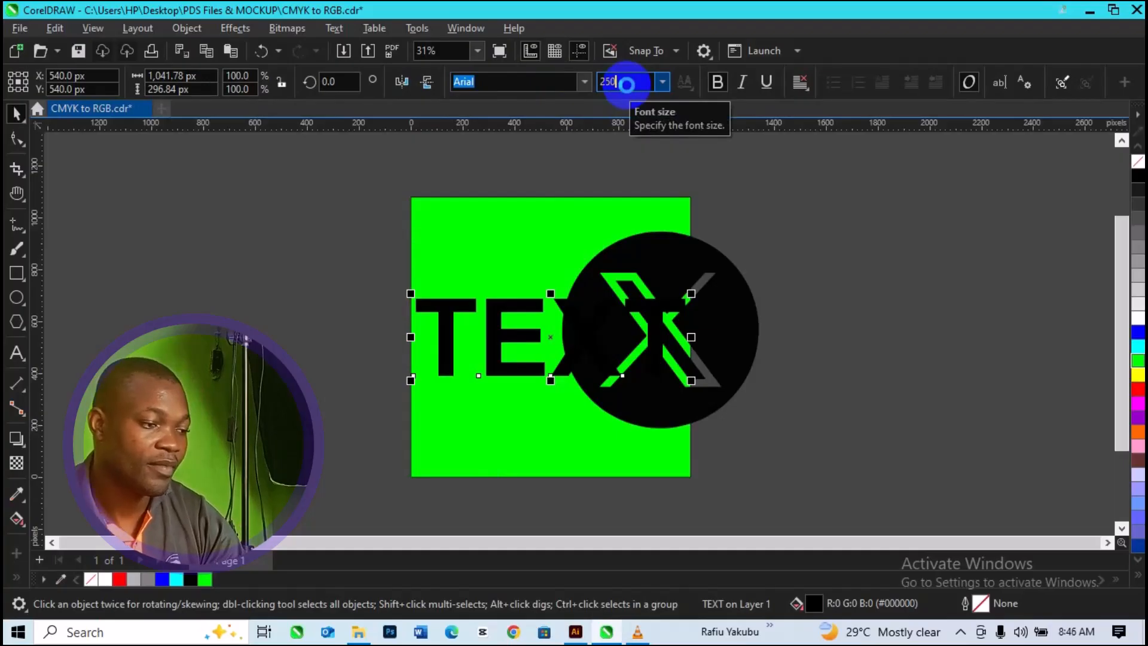
# Centre the 250 pt text on the page and move the black X circle off the page, clear of its right edge
pyautogui.press('Return')
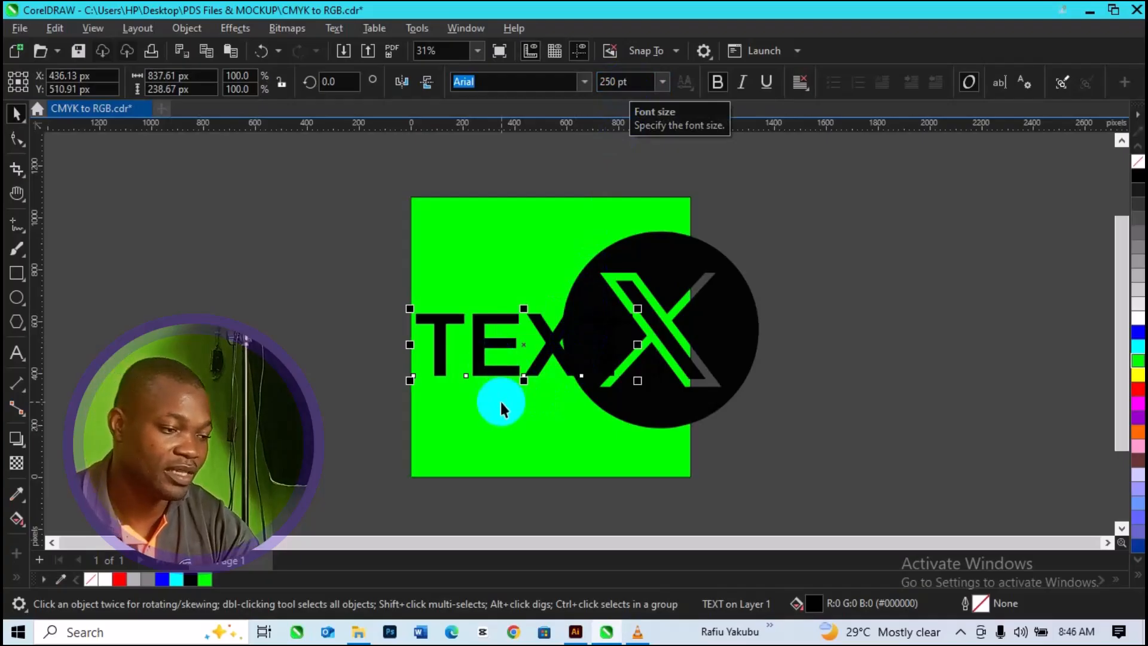
pyautogui.press('p')
pyautogui.click(723, 346)
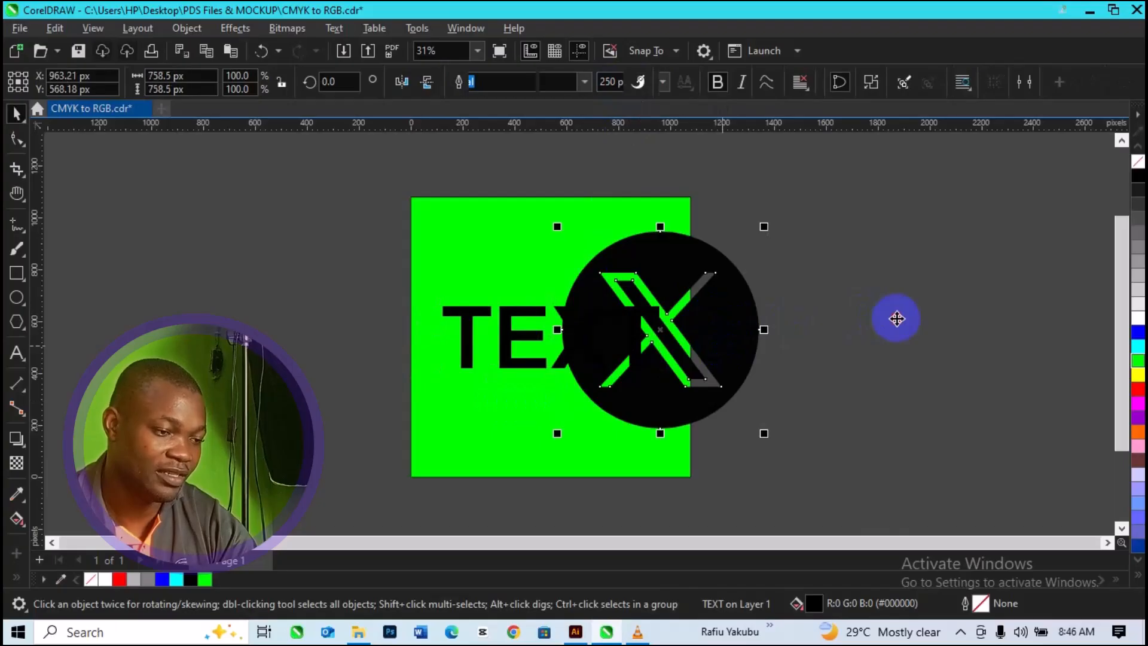
pyautogui.moveTo(723, 346); pyautogui.dragTo(896, 319)
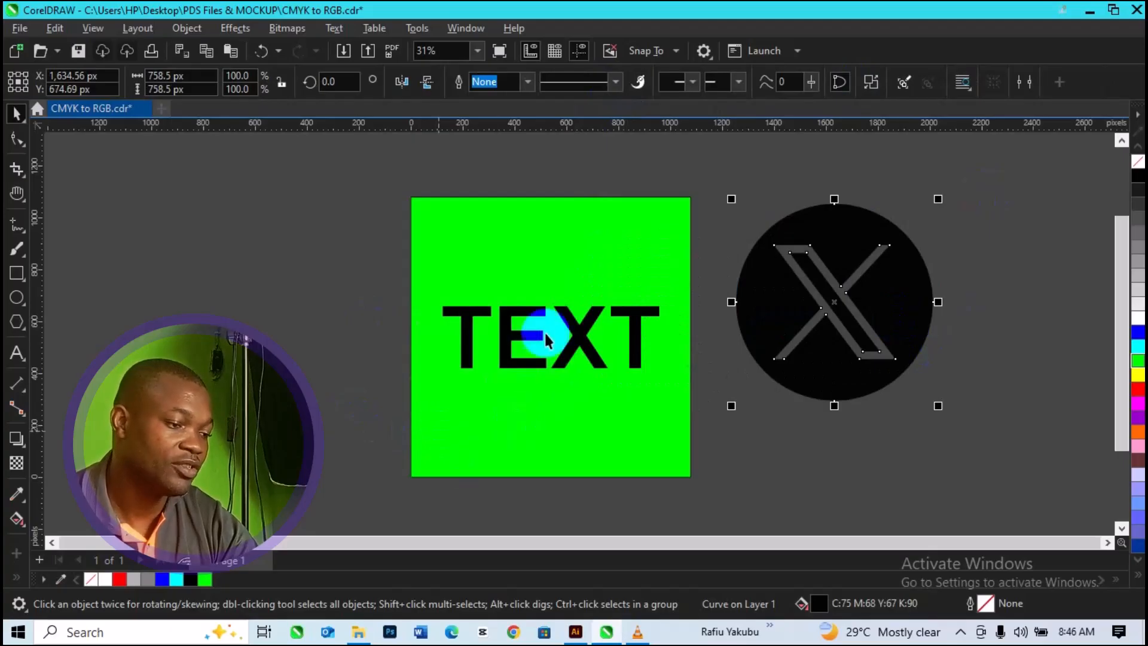
# Cut the text shape out of the green square by applying Simplify to the text and the square
pyautogui.click(524, 364)
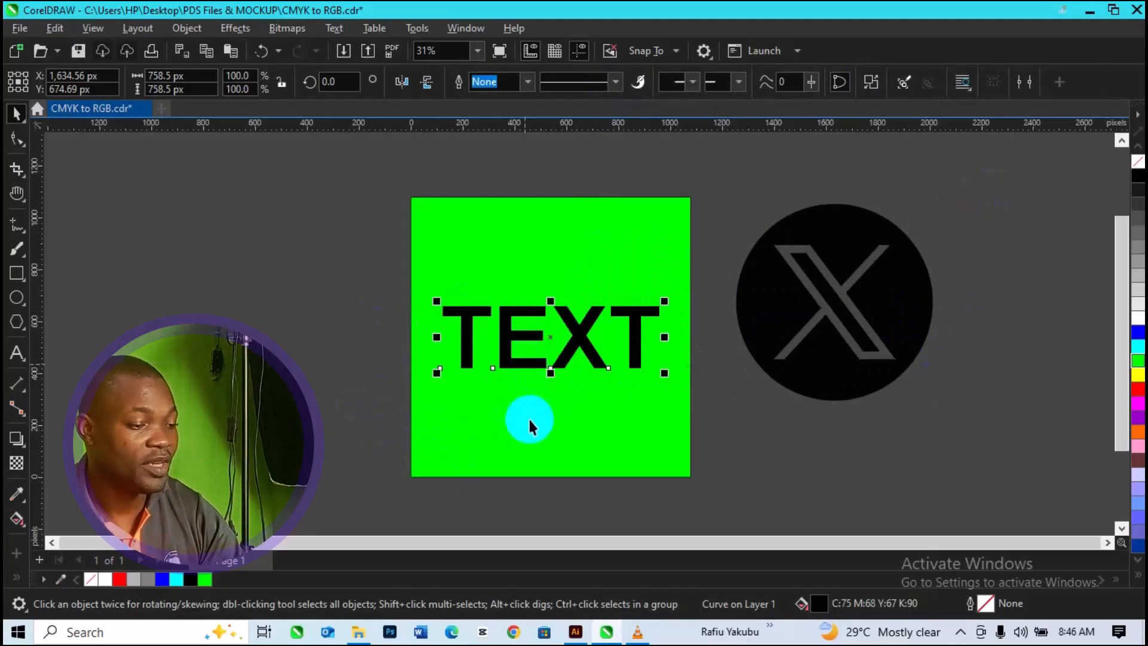
pyautogui.click(536, 453)
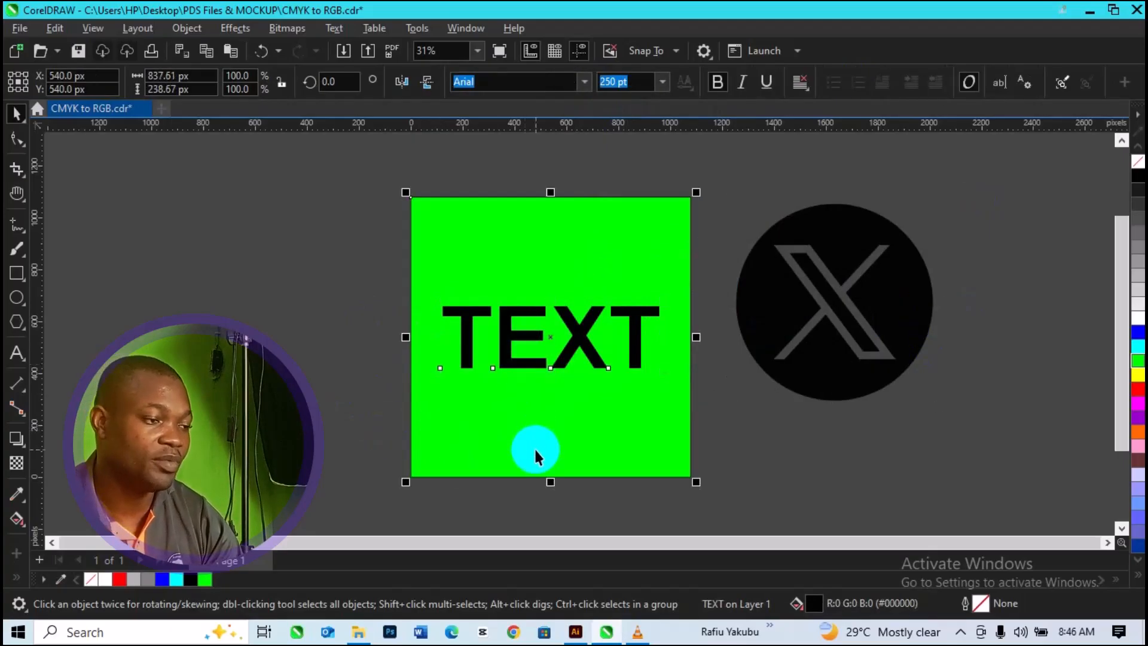
pyautogui.keyDown('shift'); pyautogui.click(431, 402); pyautogui.keyUp('shift')
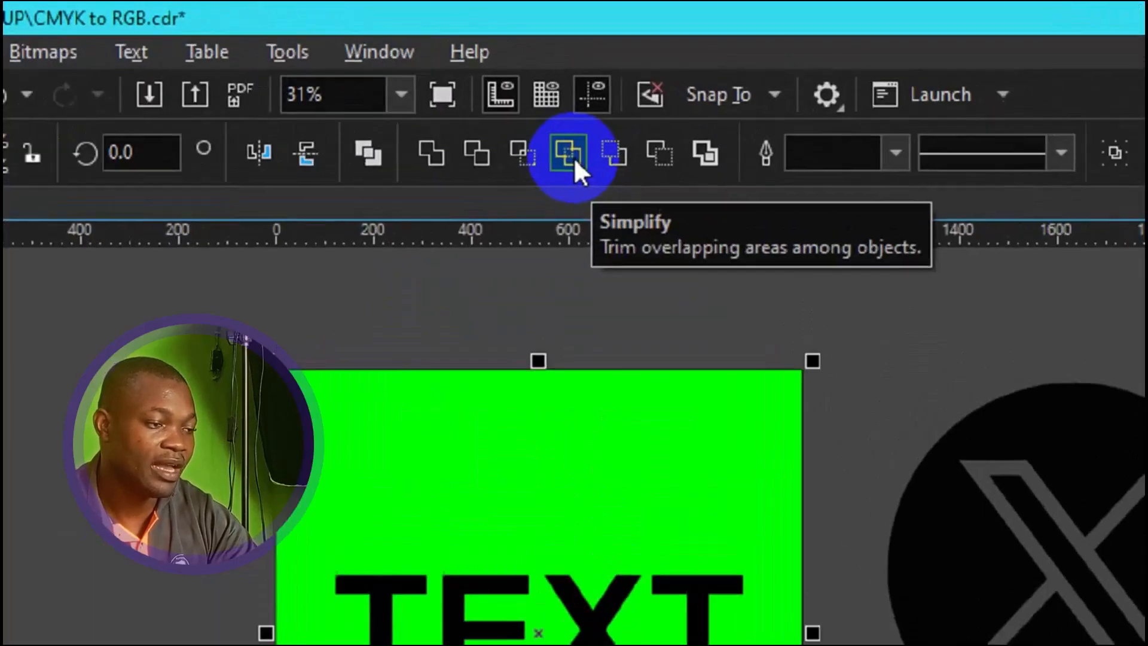
pyautogui.click(574, 160)
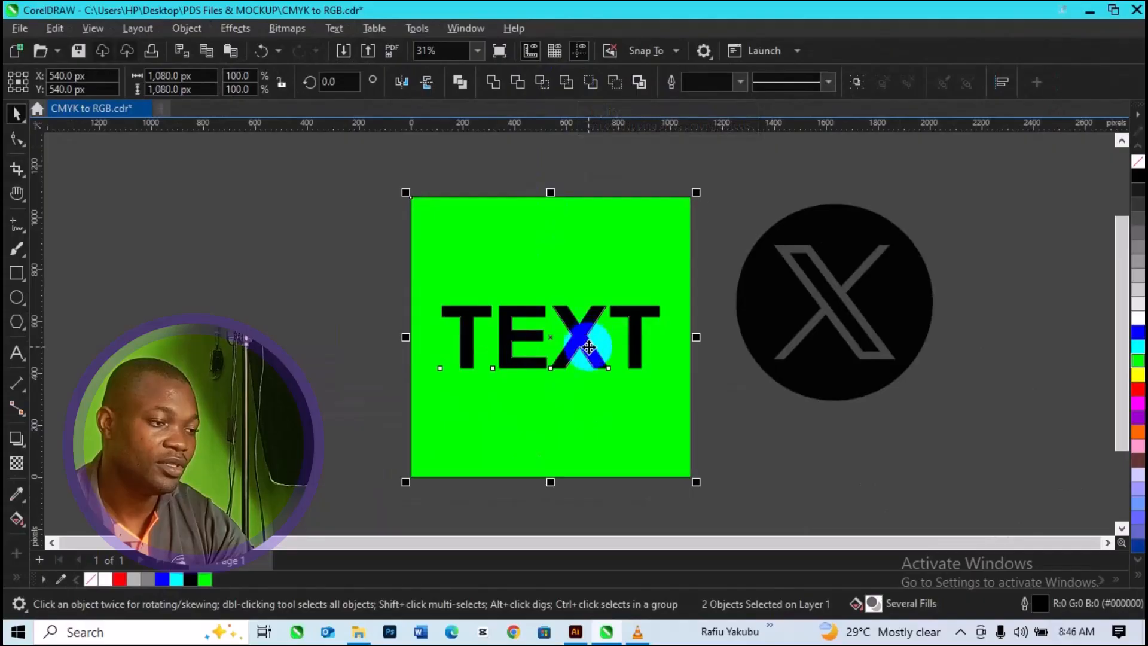
pyautogui.click(725, 409)
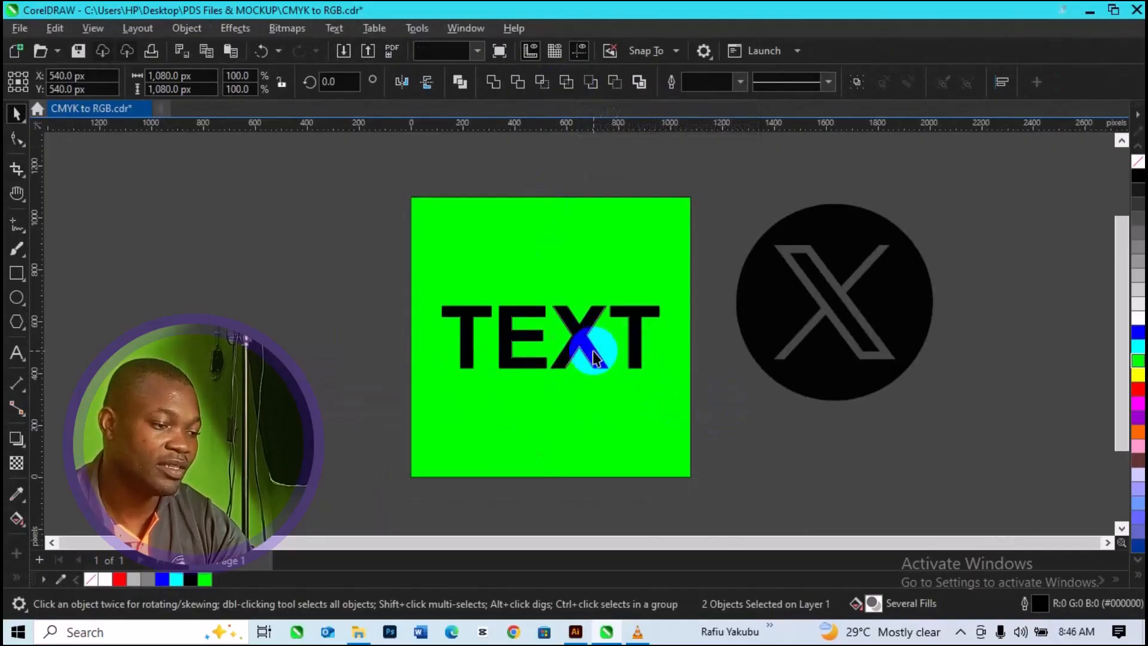
# Move the black text off the green square to the empty area left of the page
pyautogui.click(593, 352)
pyautogui.press('Escape')
pyautogui.click(320, 372)
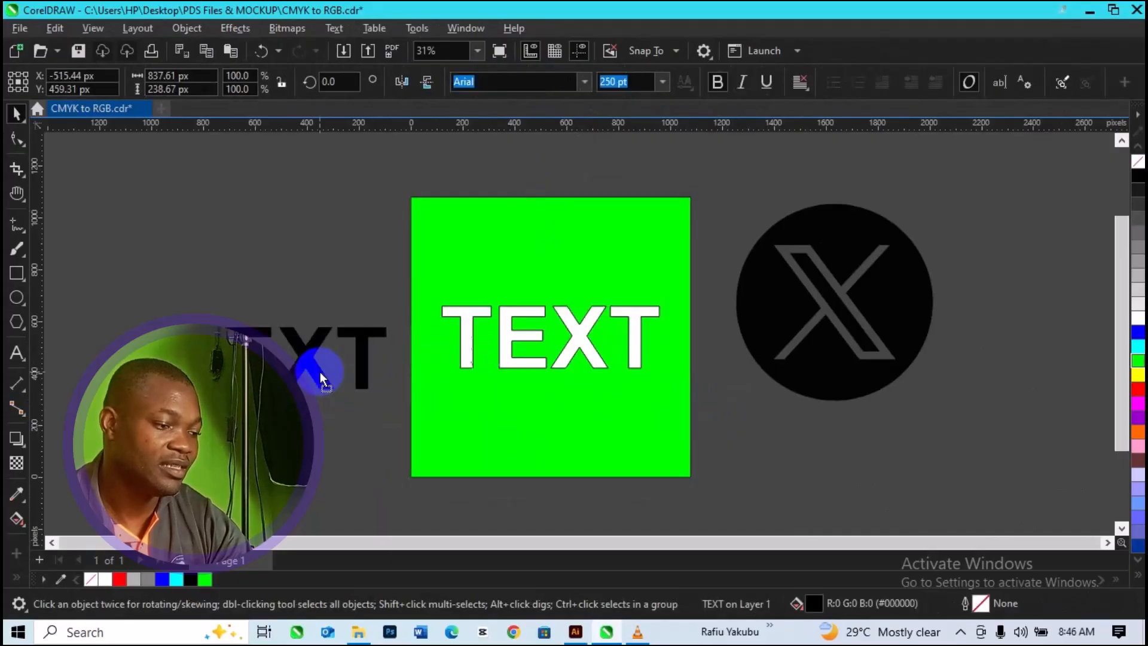
# Move the cut-out green square up and right, partly off the page, and place the X circle over its lower-right corner
pyautogui.click(541, 389)
pyautogui.moveTo(542, 389); pyautogui.dragTo(687, 411)
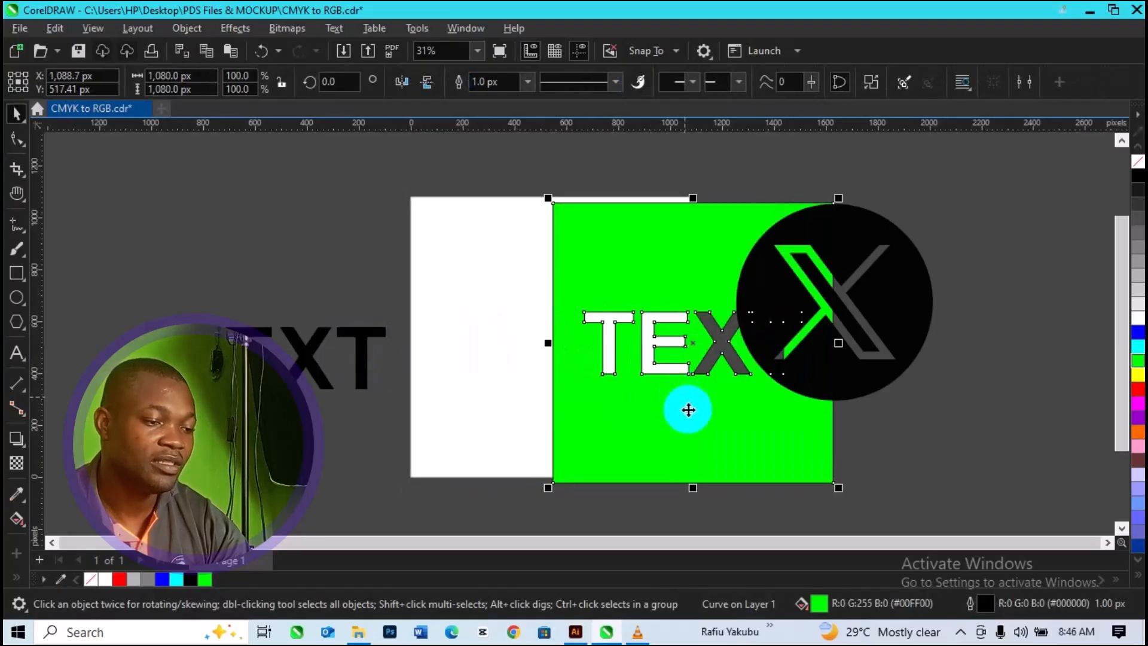
pyautogui.click(884, 323)
pyautogui.moveTo(884, 325); pyautogui.dragTo(893, 458)
pyautogui.moveTo(722, 278); pyautogui.dragTo(717, 227)
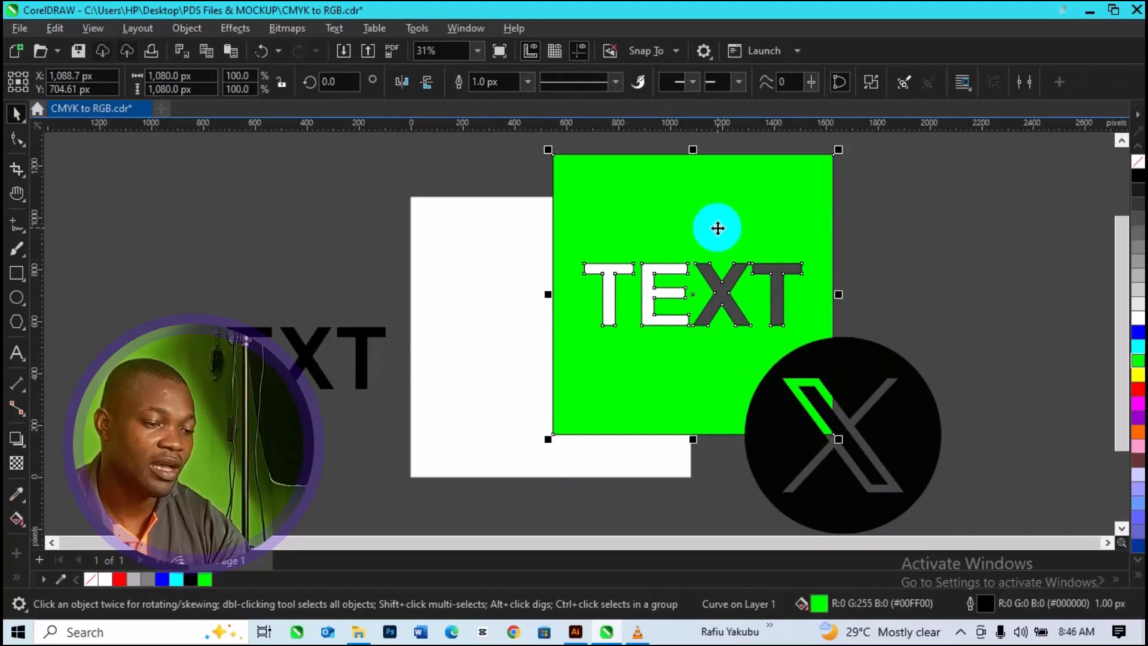
pyautogui.moveTo(876, 430); pyautogui.dragTo(815, 428)
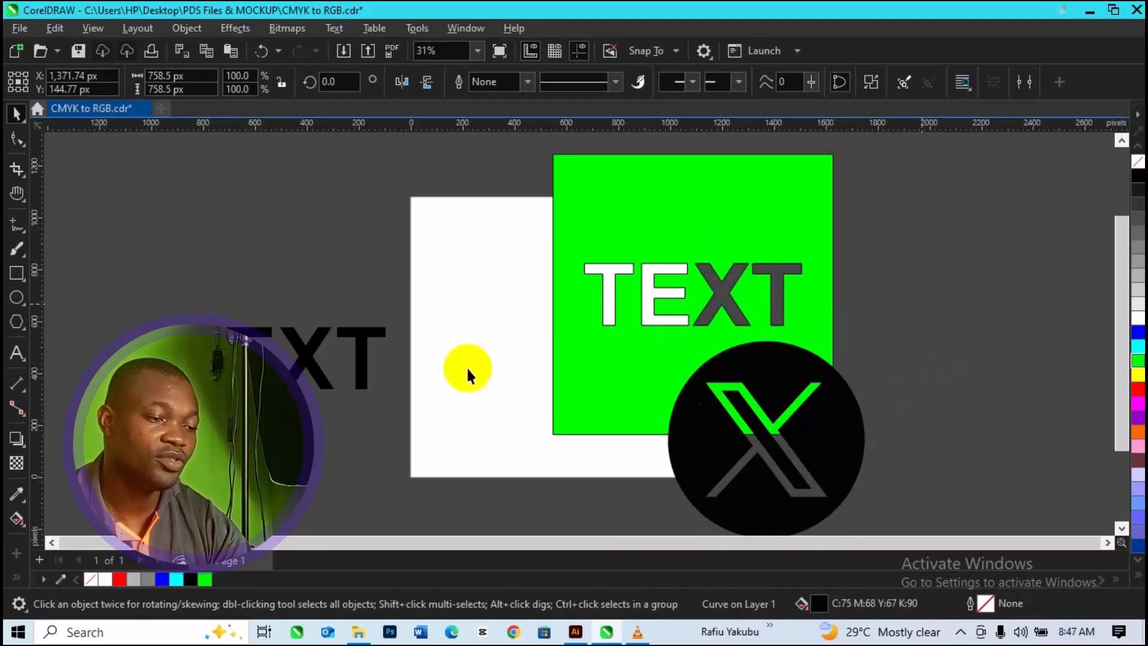
pyautogui.click(873, 379)
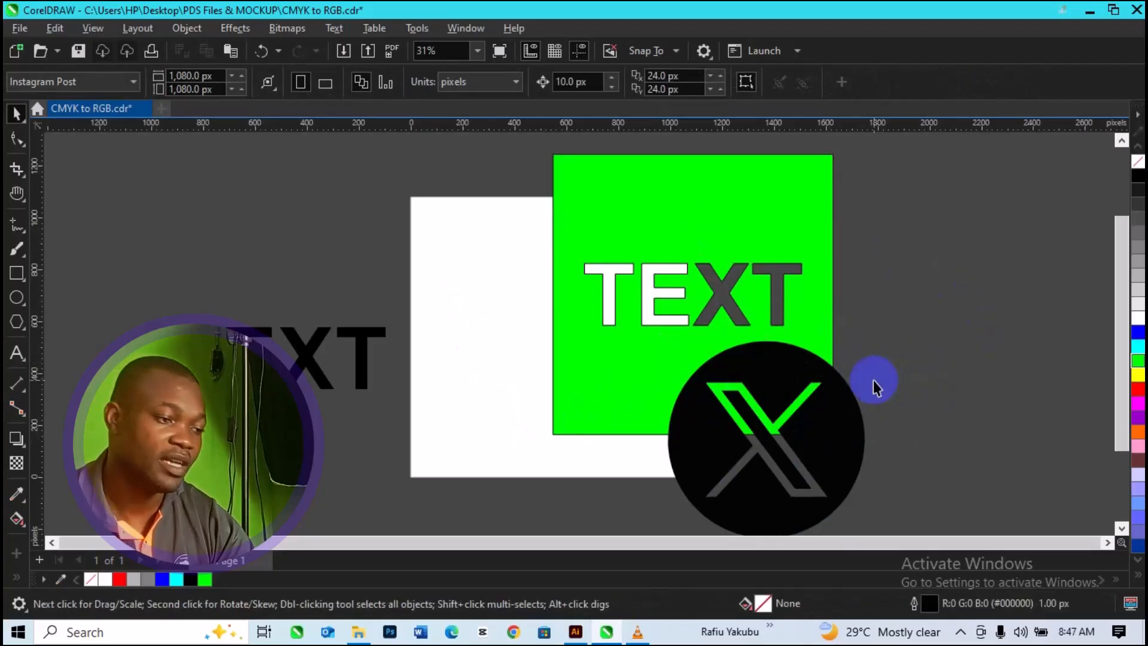